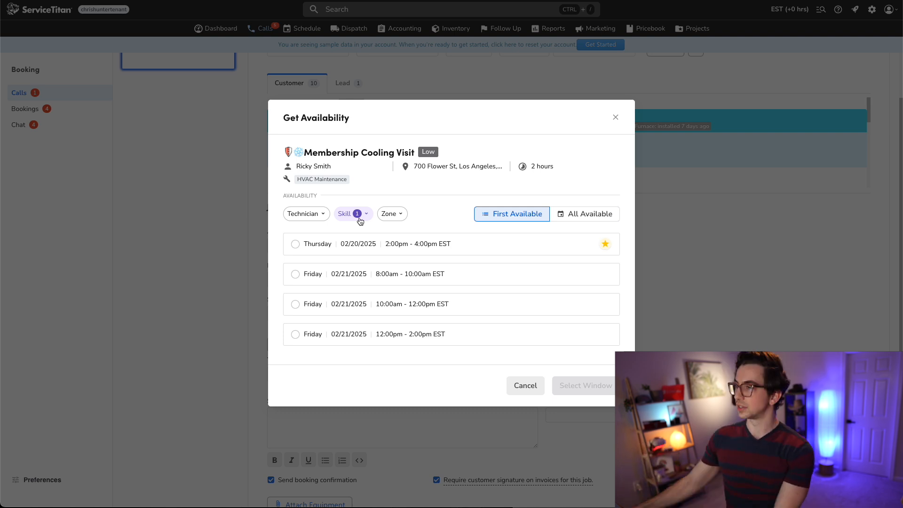
click(359, 221)
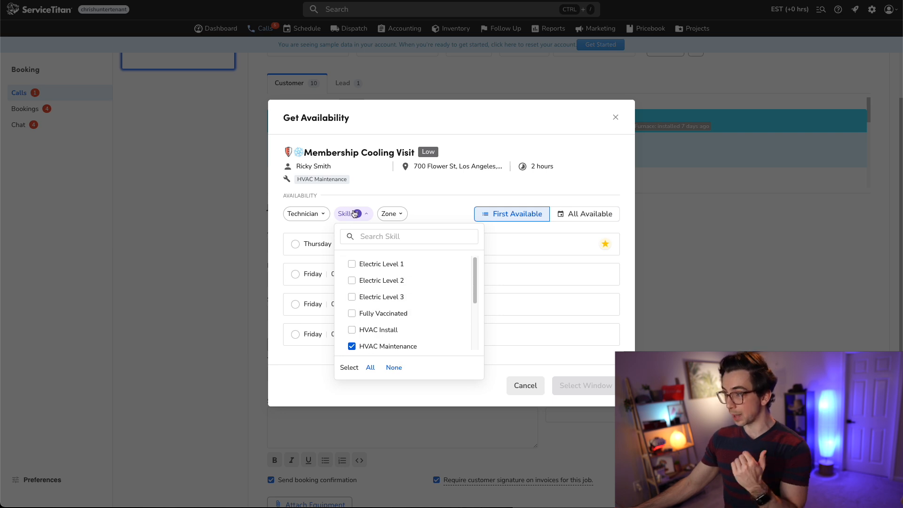
scroll(380, 345, down, 1)
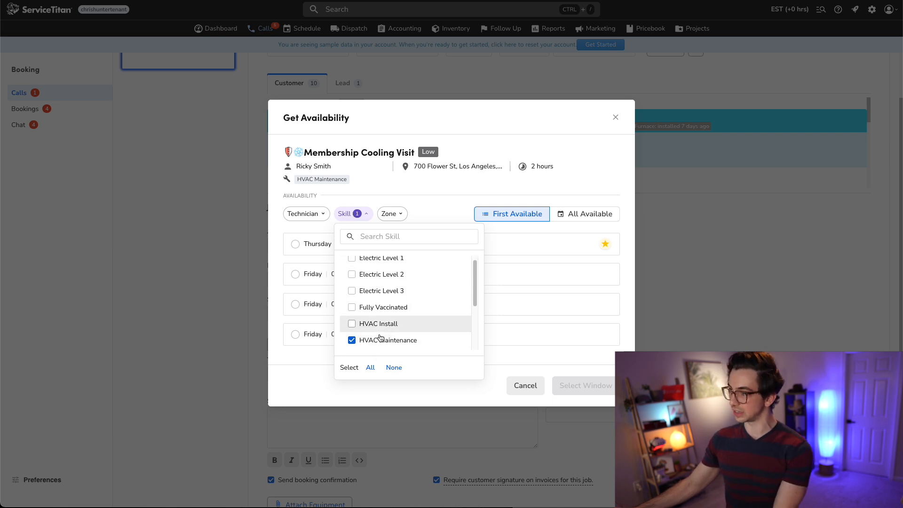
click(303, 213)
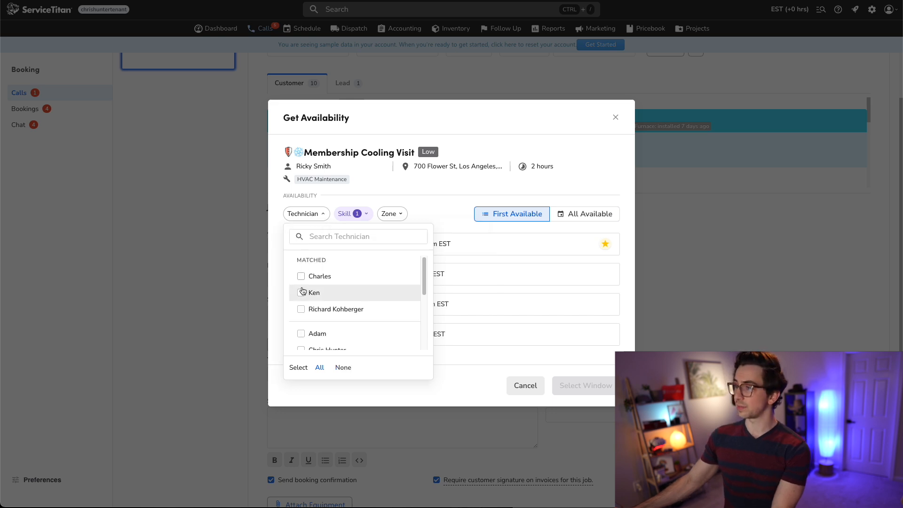
click(301, 309)
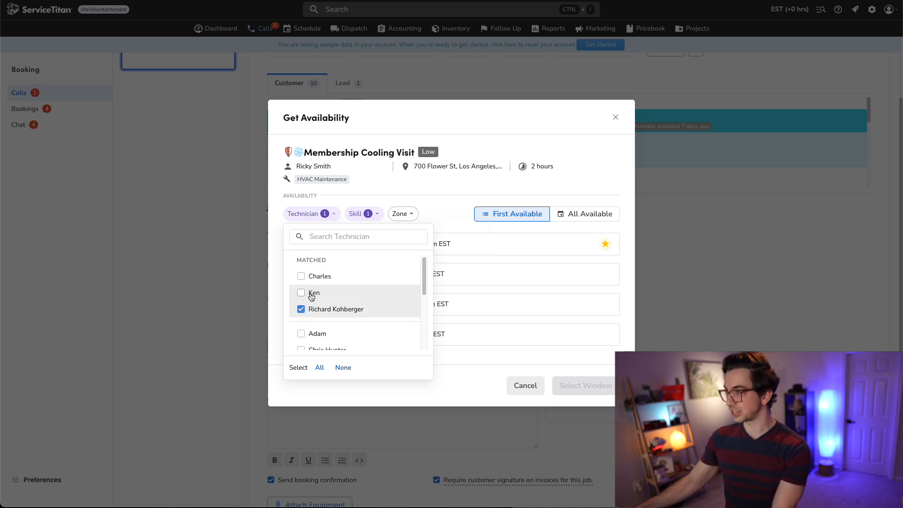
click(413, 218)
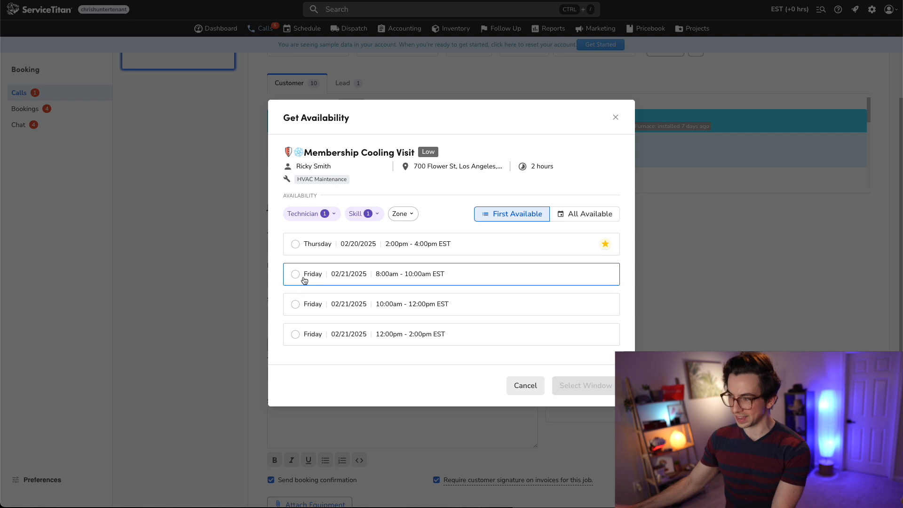
- Open the schedule's Capacity Reporting view
click(402, 213)
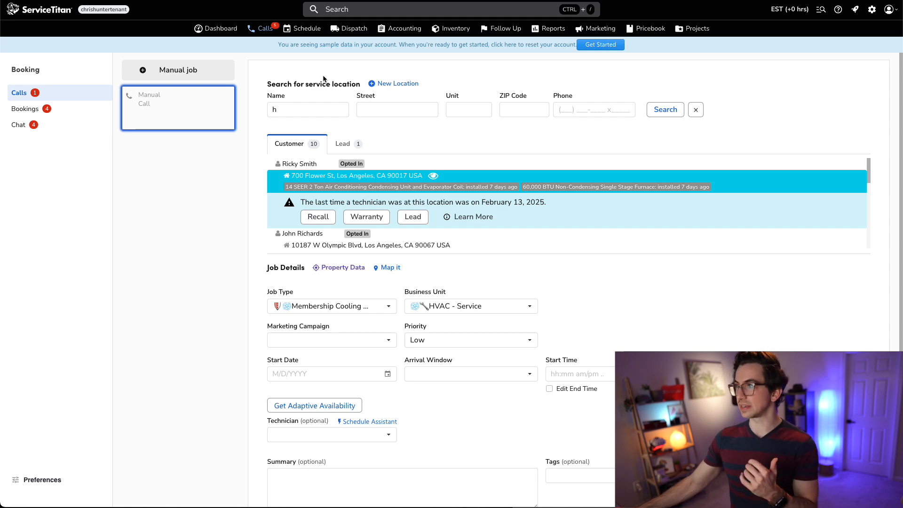
click(304, 29)
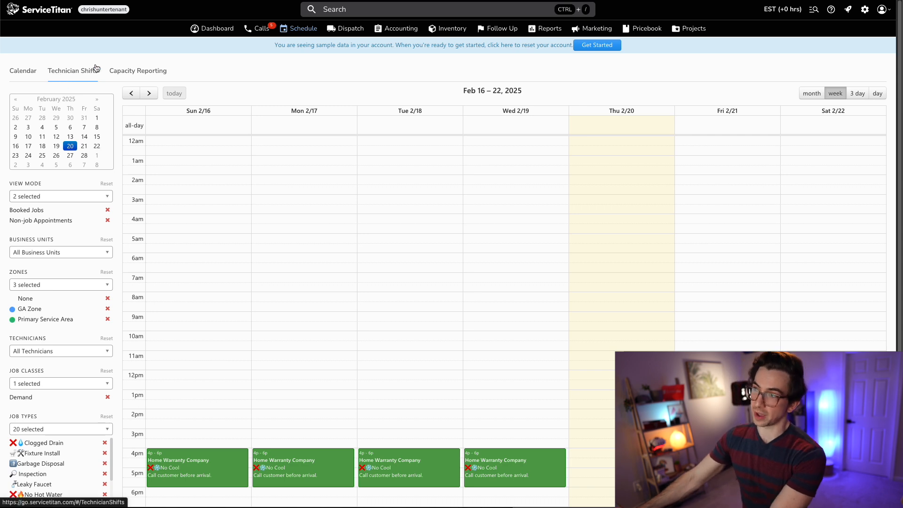
click(141, 71)
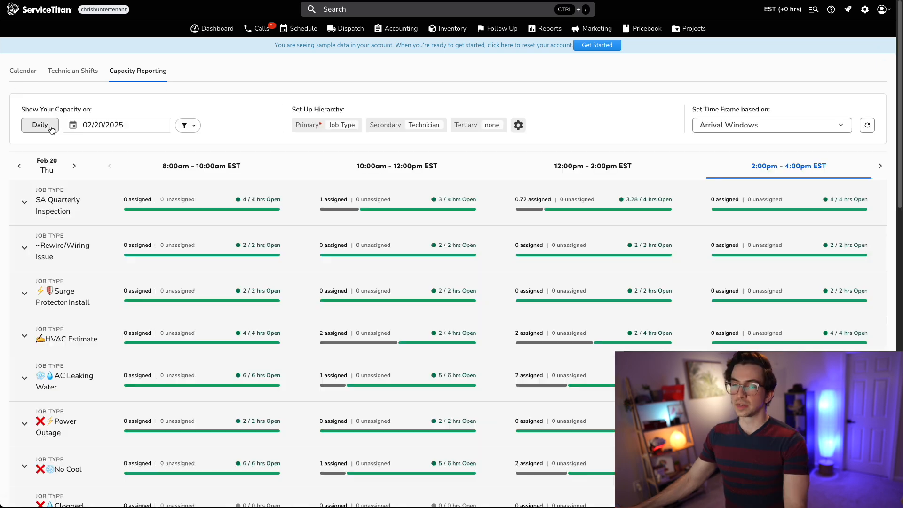
- Switch the capacity report to Weekly and expand the No Cool job type to show its technicians
click(52, 130)
click(50, 162)
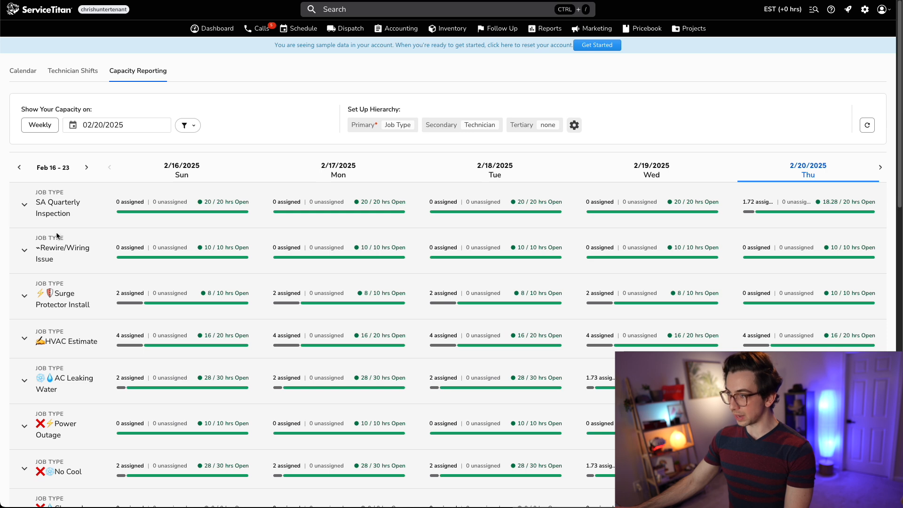
click(24, 204)
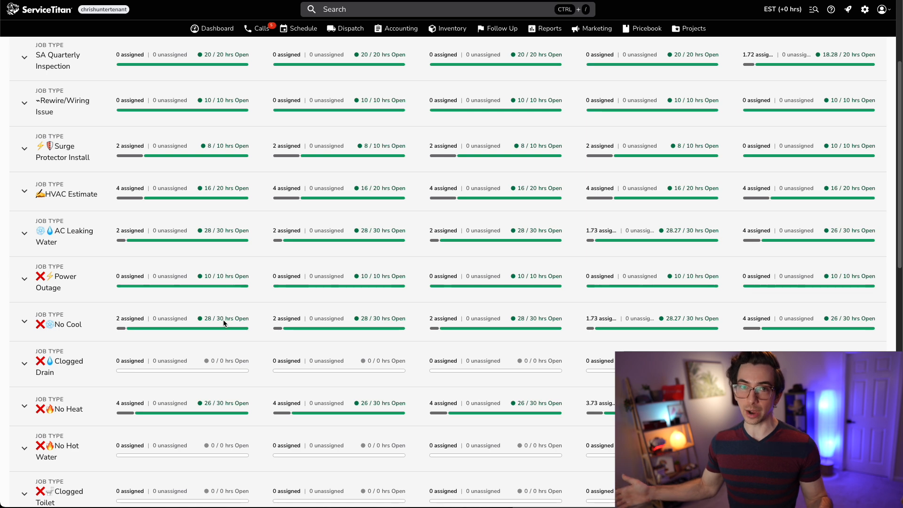
click(24, 321)
scroll(137, 350, down, 1)
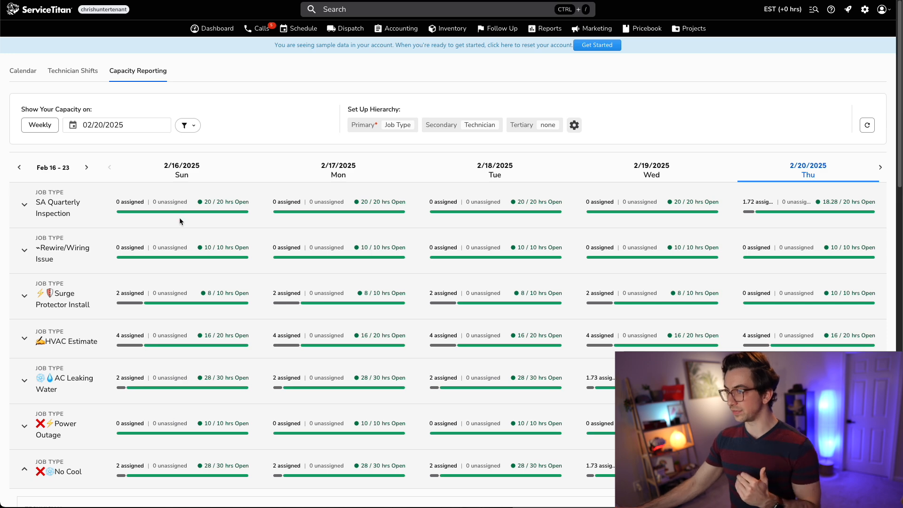
scroll(182, 238, down, 6)
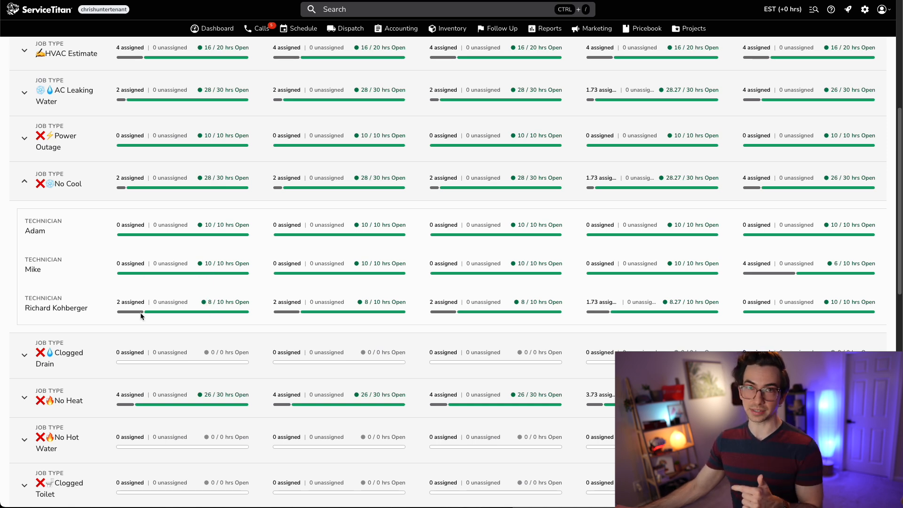
scroll(379, 139, up, 6)
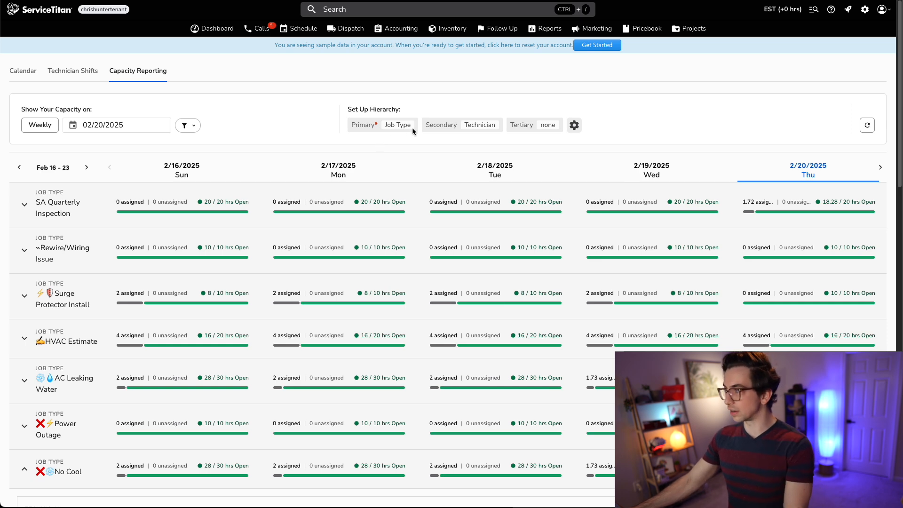
- In the capacity hierarchy setup, remove the secondary level and set the primary level to Business Unit
click(580, 133)
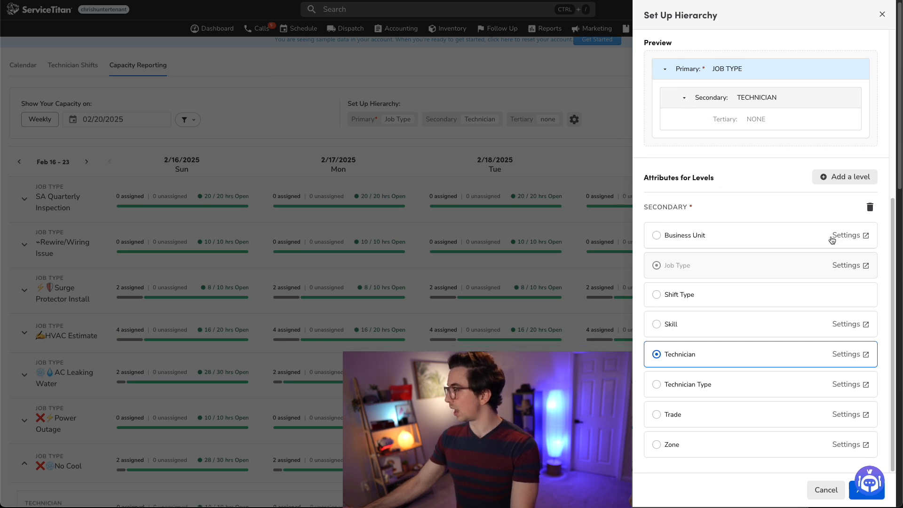
click(870, 207)
scroll(792, 206, down, 5)
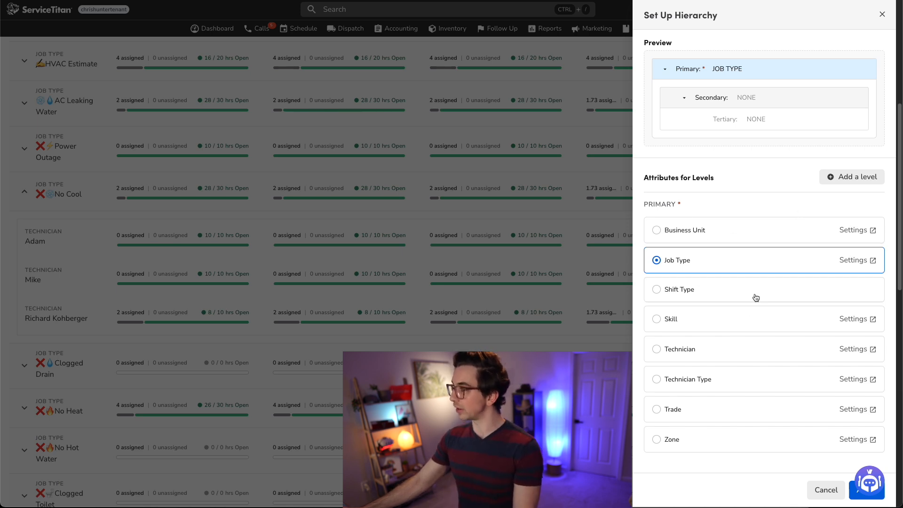
click(657, 231)
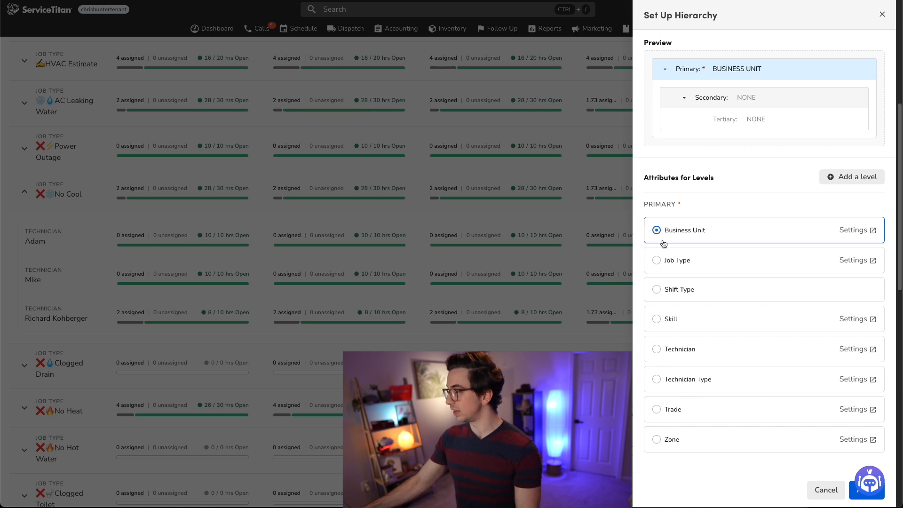
- Add Job Type as the secondary level and Technician as the tertiary level of the hierarchy
click(840, 176)
scroll(767, 298, down, 5)
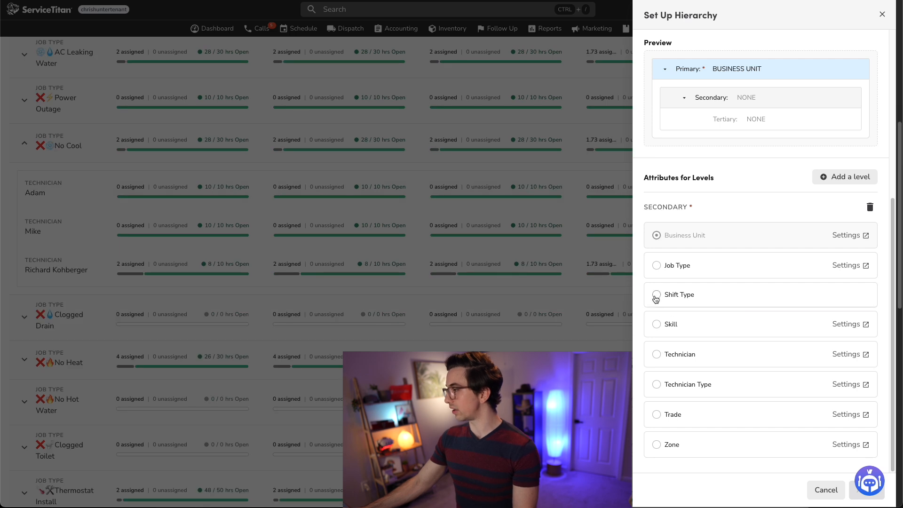
click(656, 266)
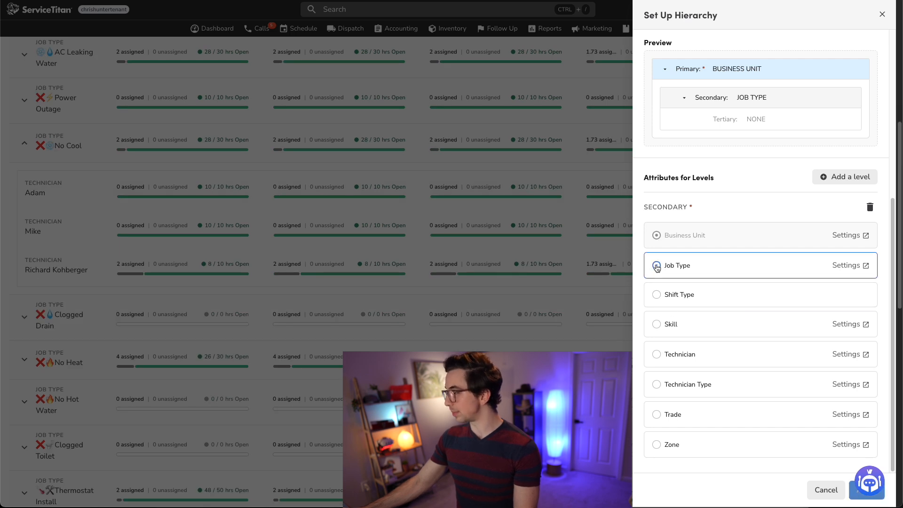
click(850, 179)
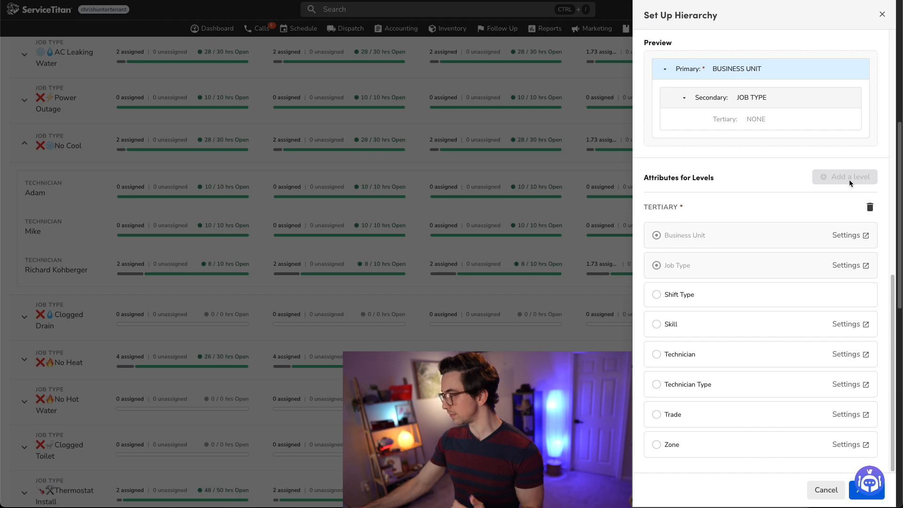
click(657, 356)
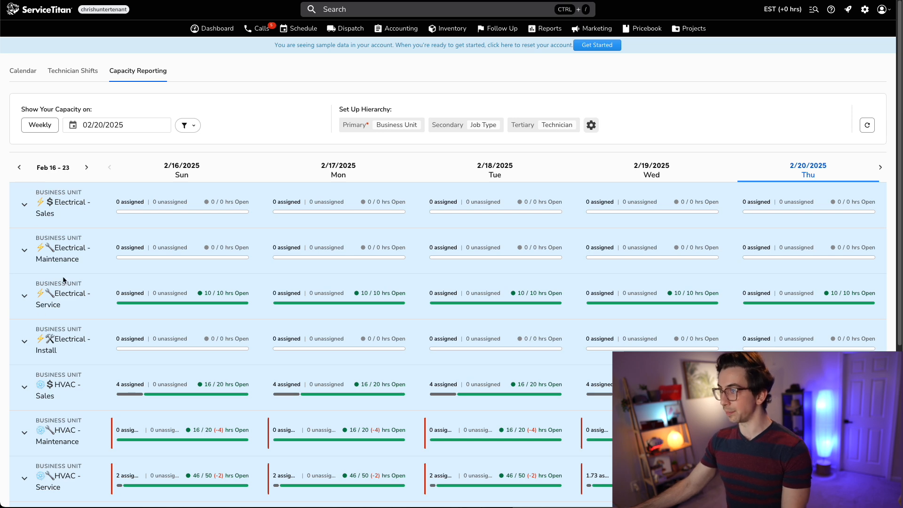
- Expand the HVAC - Sales business unit and its HVAC Estimate job type
scroll(71, 275, down, 1)
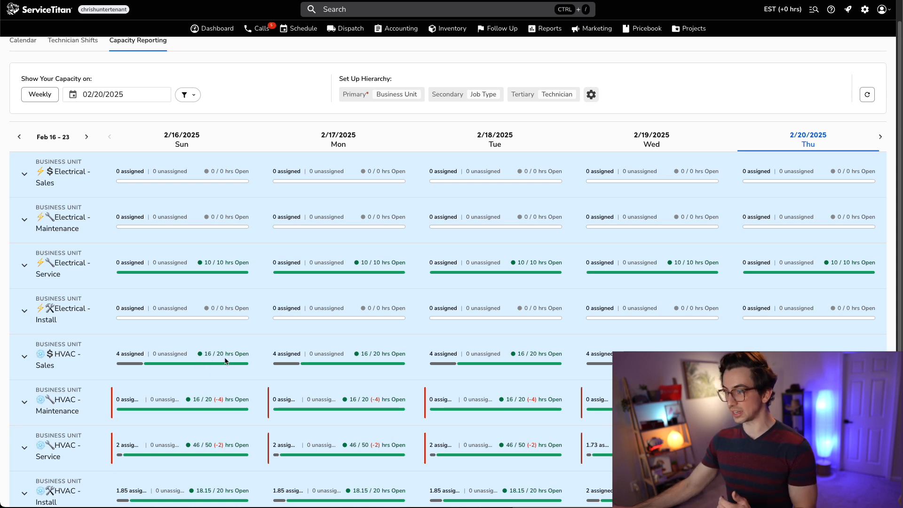
click(24, 358)
scroll(52, 344, down, 2)
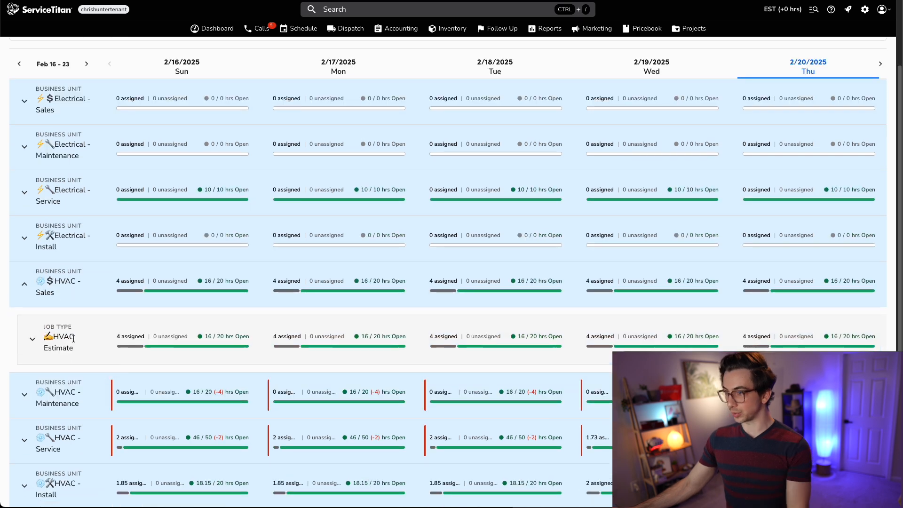
scroll(61, 352, up, 2)
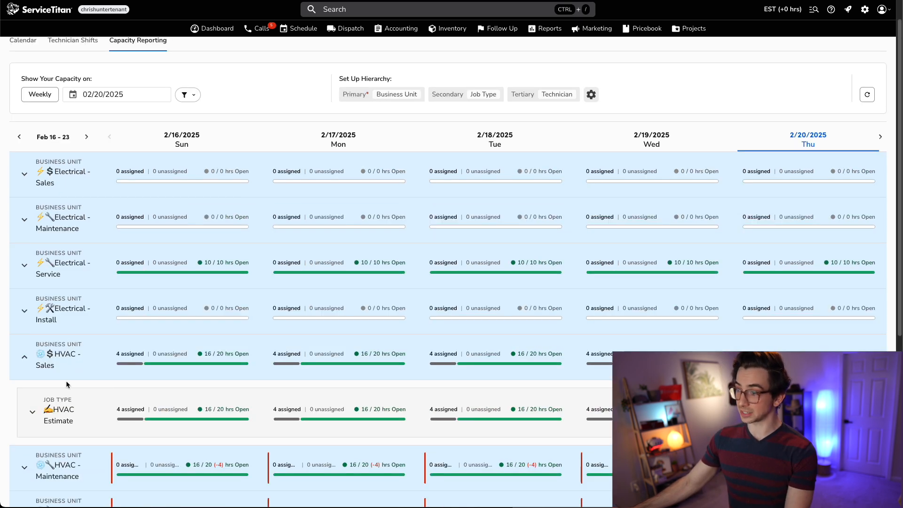
click(32, 412)
- Expand HVAC - Maintenance and examine the Membership Cooling Visit capacity
scroll(230, 394, down, 2)
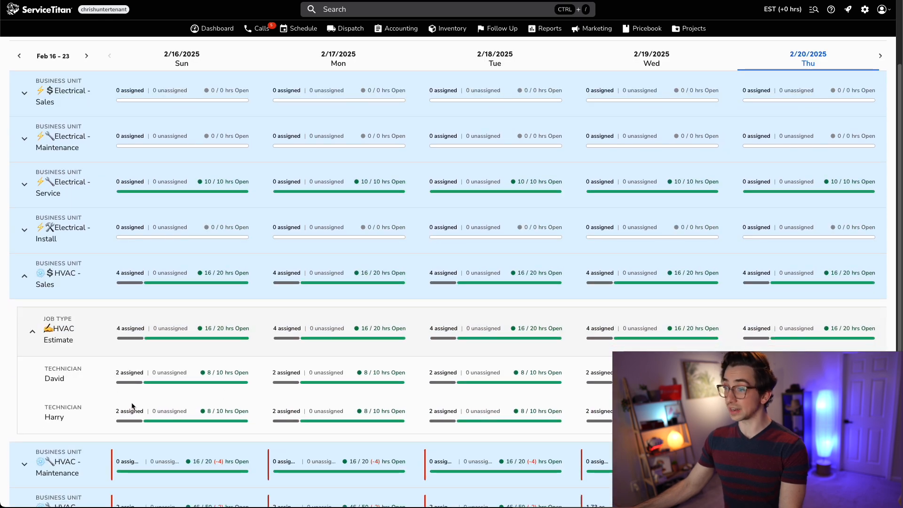
scroll(117, 430, up, 1)
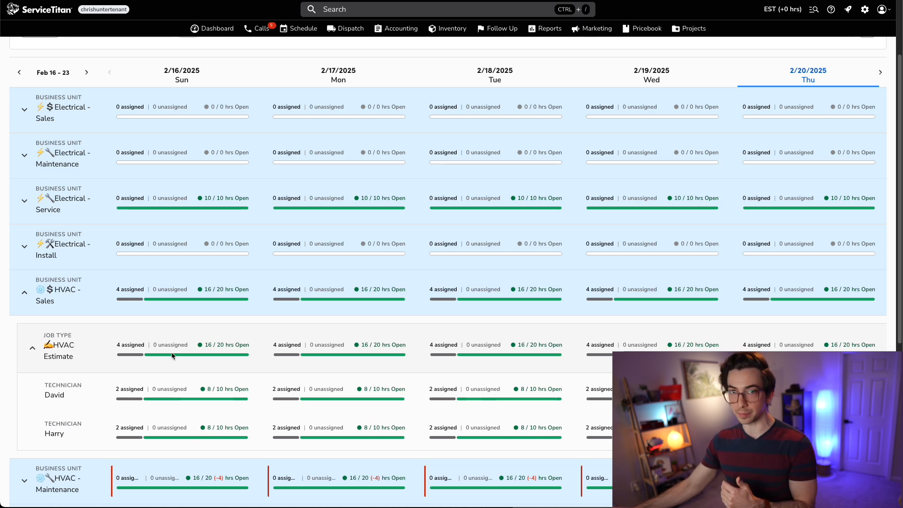
scroll(172, 356, down, 3)
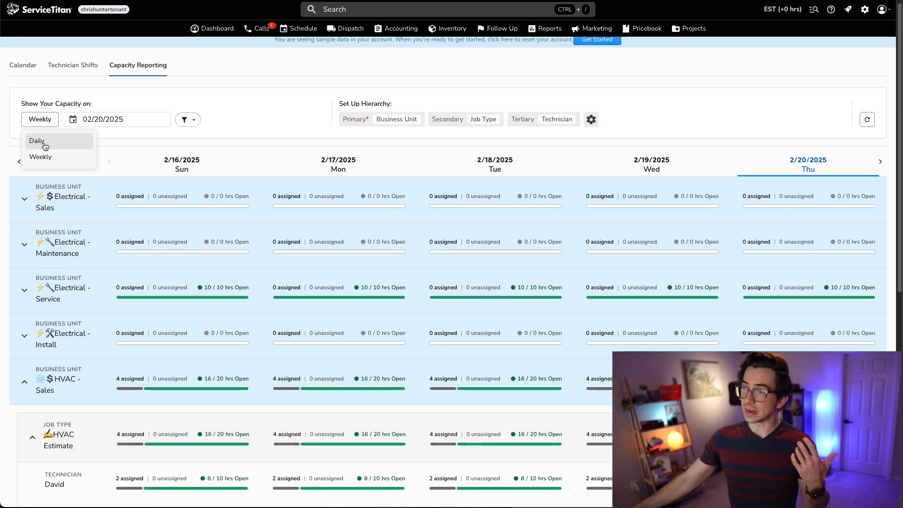
click(38, 139)
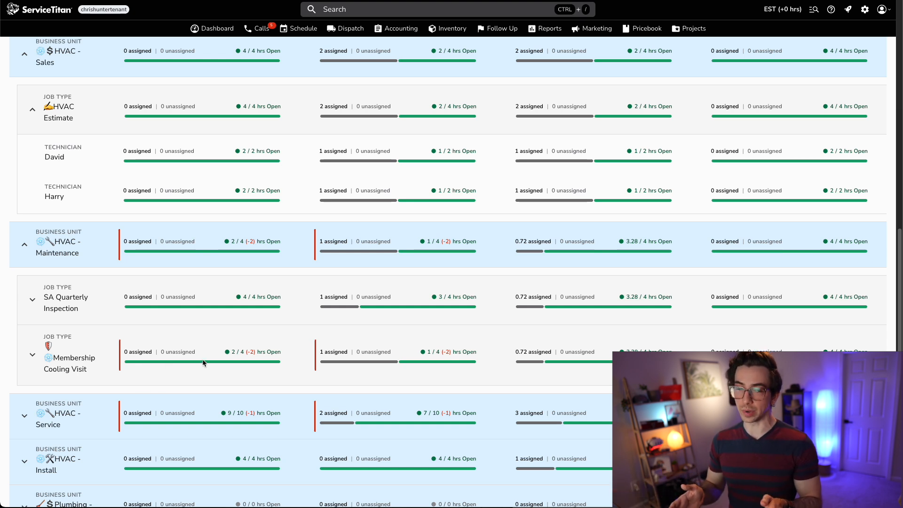
click(242, 352)
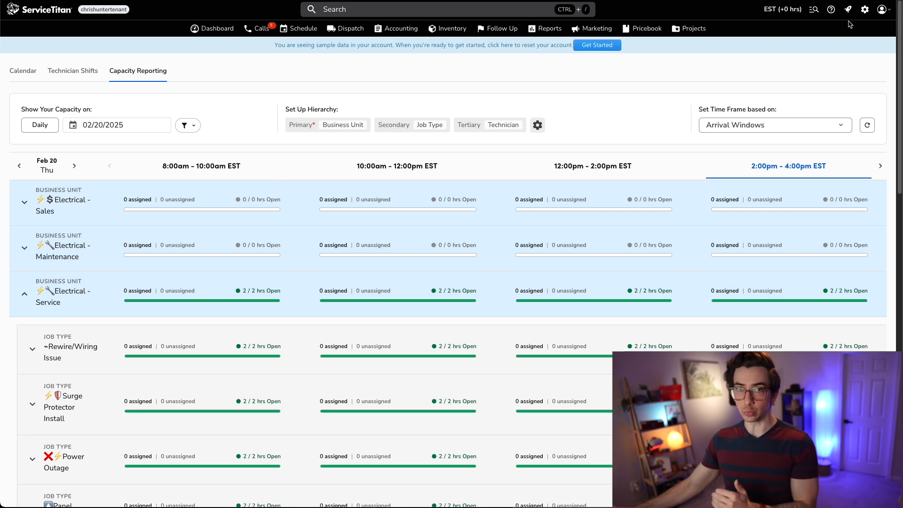
- Open Adaptive Capacity settings and disable the maintenance test strategic rule
click(863, 16)
click(60, 73)
text(ada)
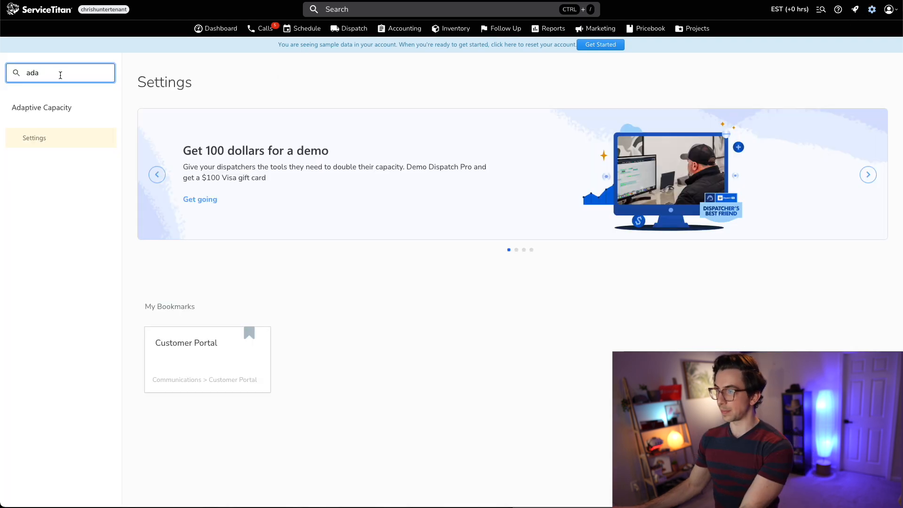
click(44, 140)
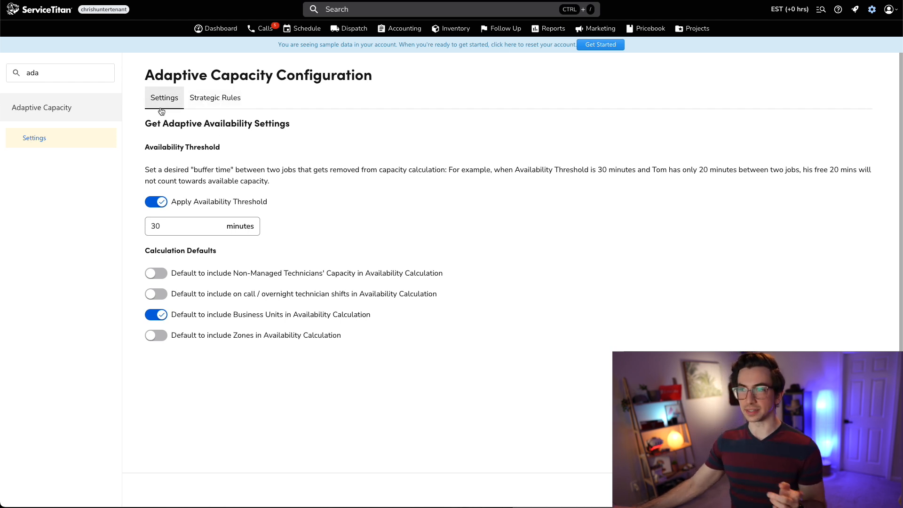
click(233, 102)
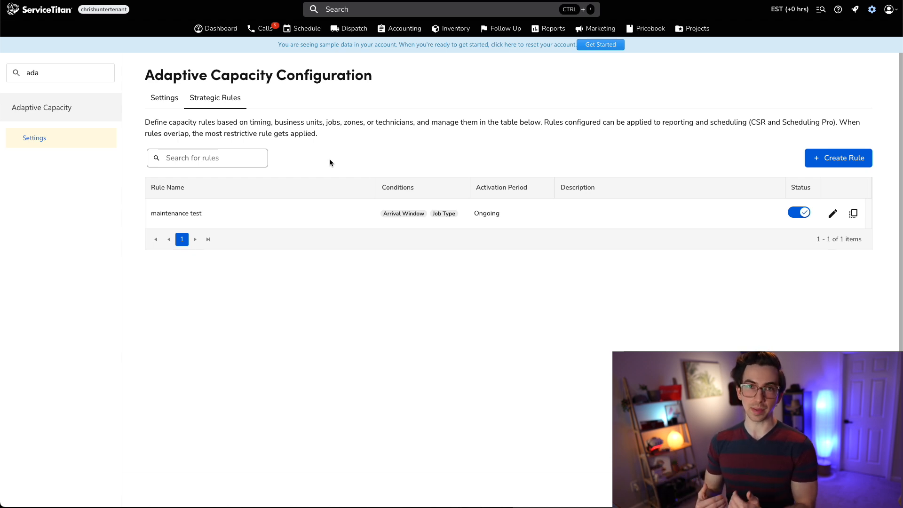
click(802, 214)
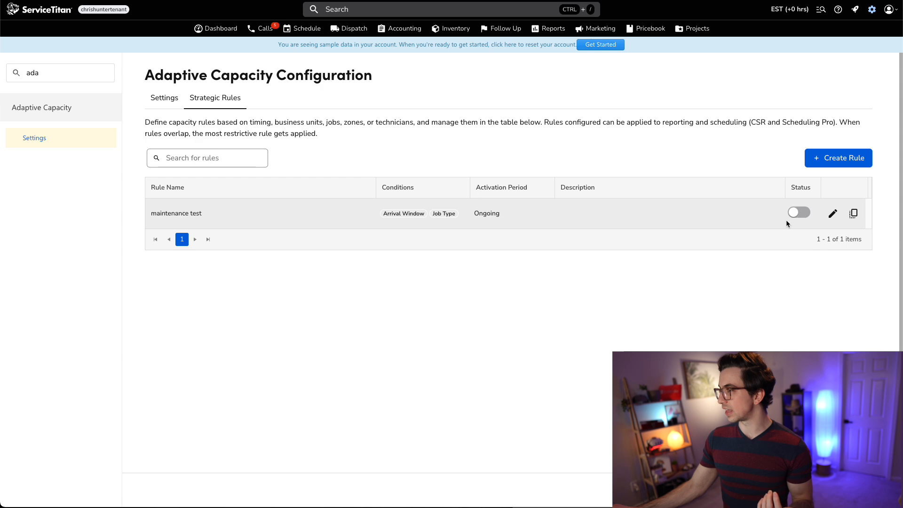
- Start a new strategic rule named "End Of Spring"
click(834, 160)
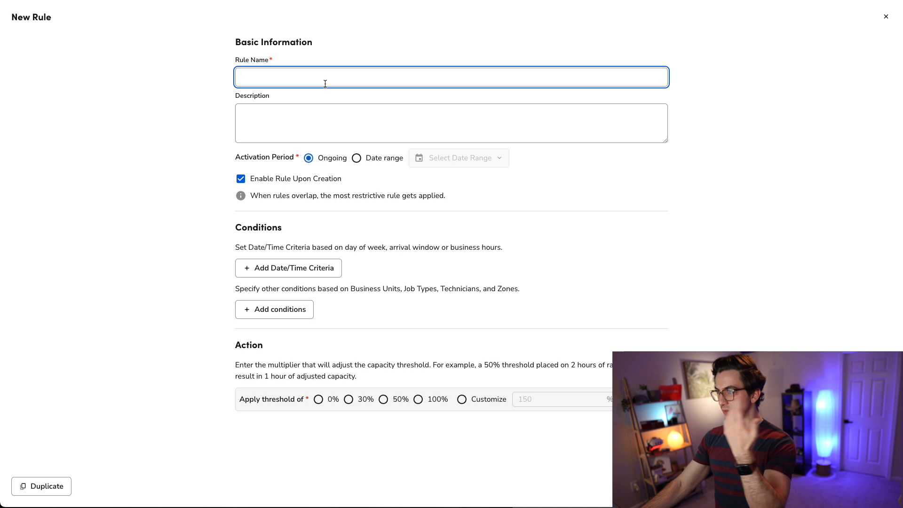
text(End )
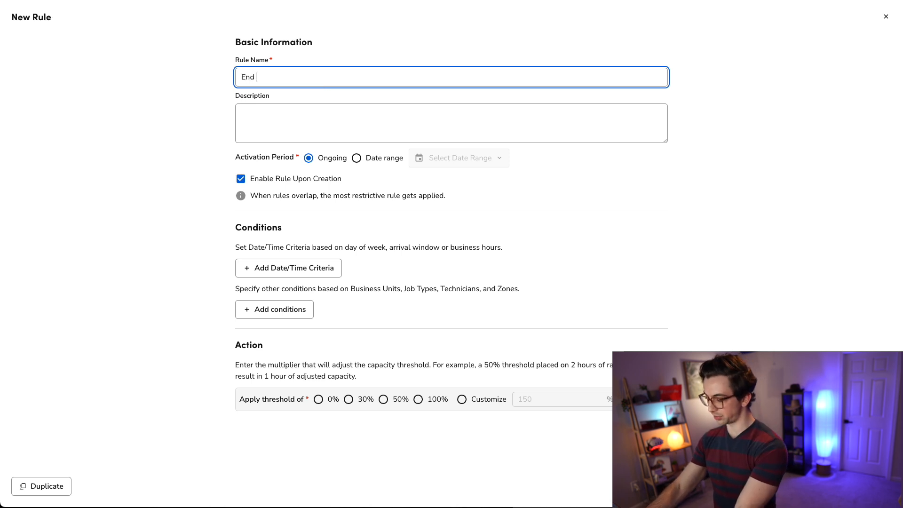
text(Of Spring)
click(256, 121)
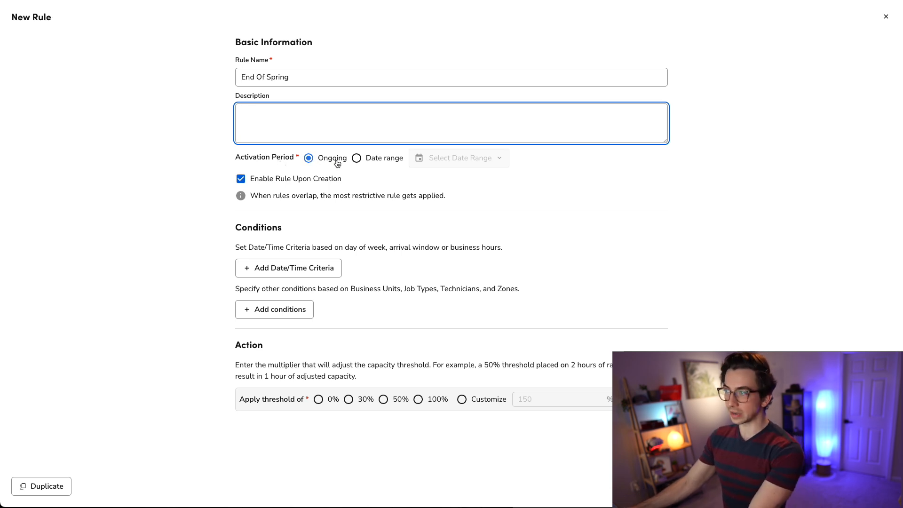
- Set the rule's activation period to a date range from Feb 21, 2025 to May 31, 2025
click(356, 158)
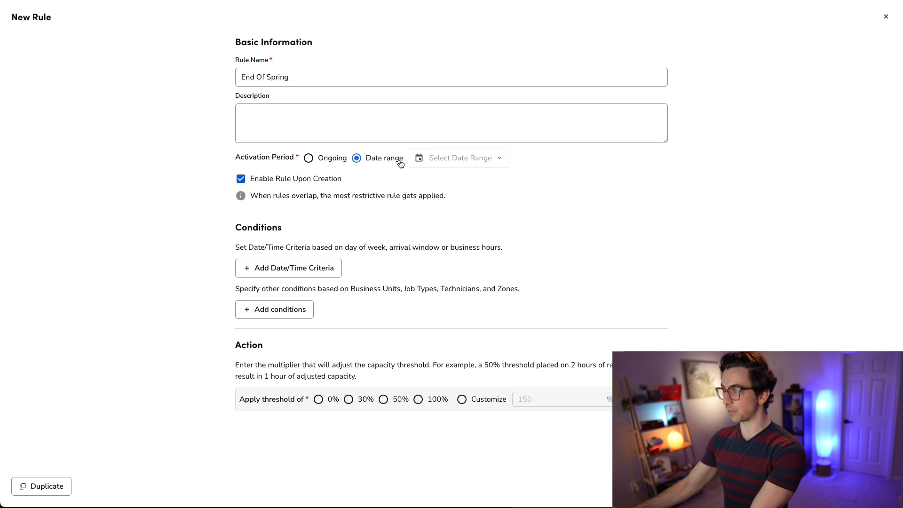
click(444, 165)
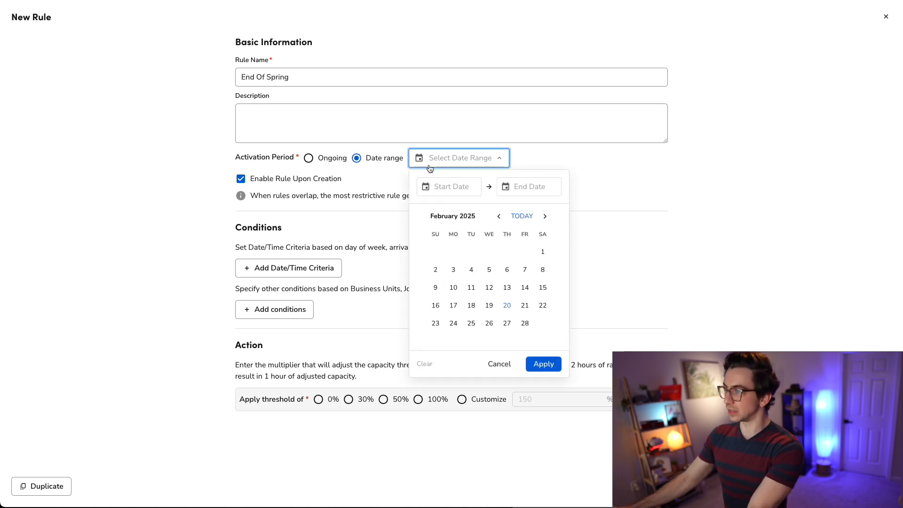
click(309, 158)
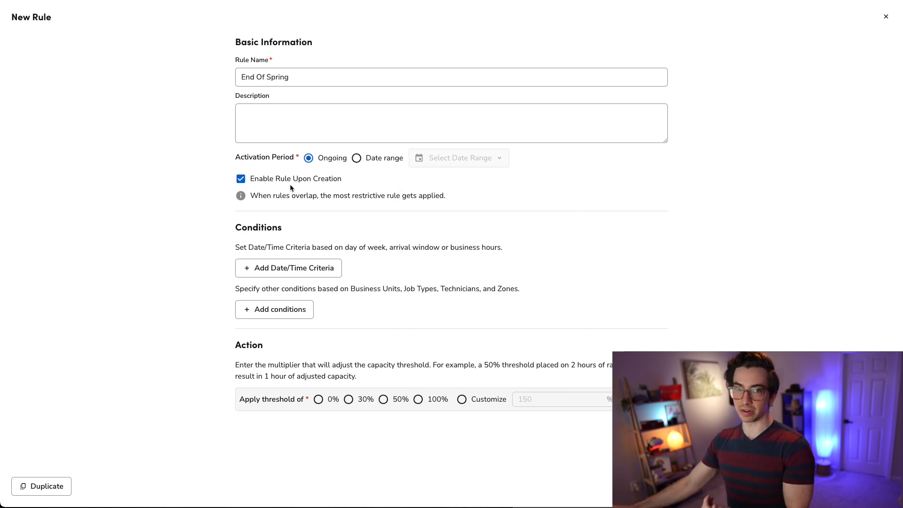
click(357, 160)
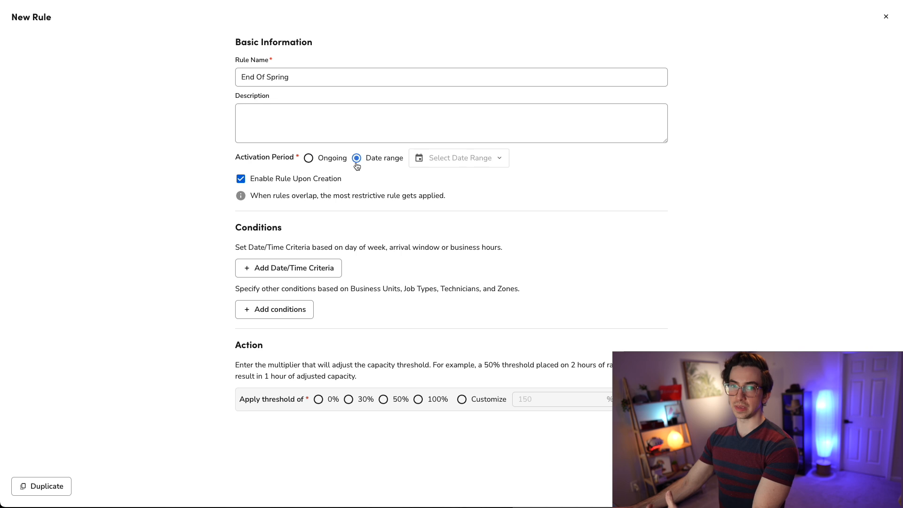
click(460, 160)
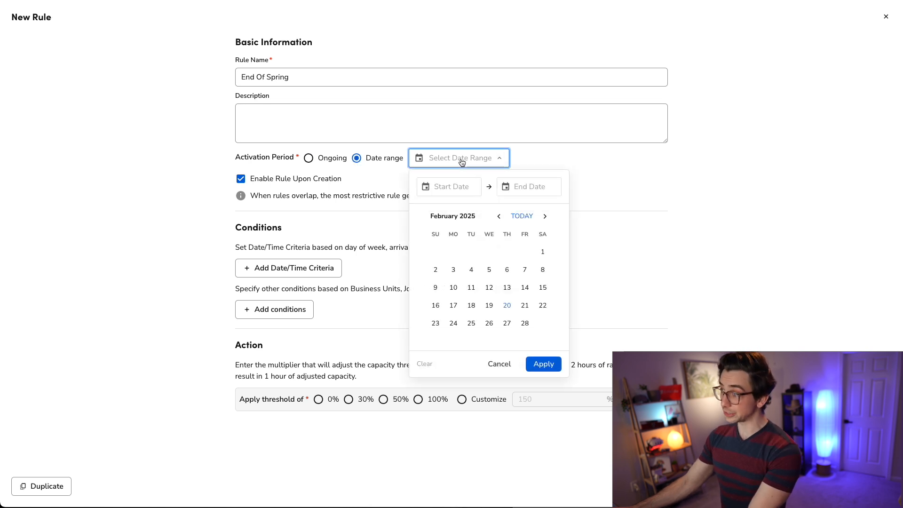
click(525, 305)
click(532, 185)
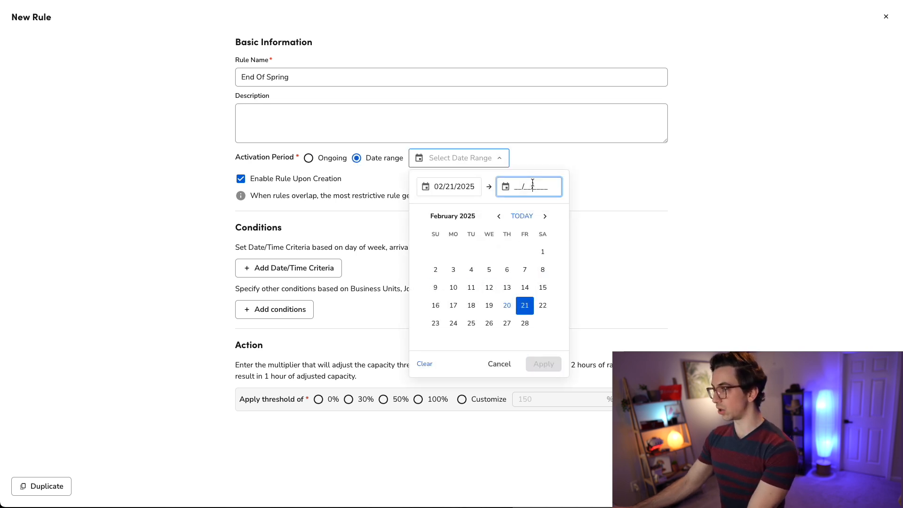
click(545, 216)
click(545, 216)
click(545, 216)
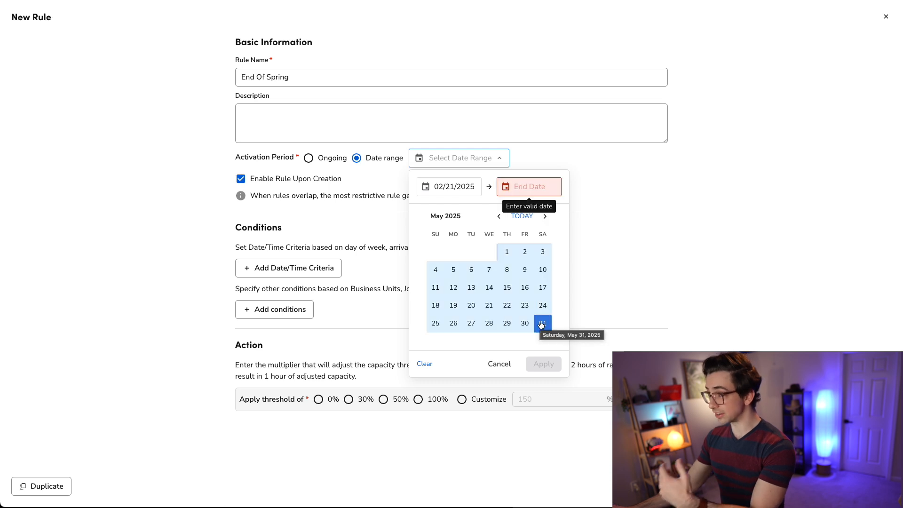
click(541, 324)
click(543, 364)
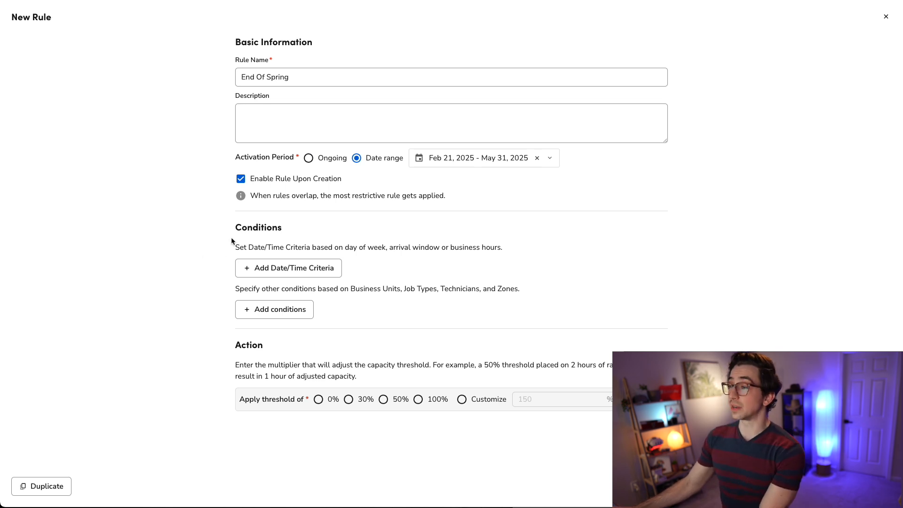
- Add an Arrival Window condition containing the 2:00pm - 4:00pm and 4:00pm - 6:00pm EST windows
drag(358, 290, 507, 289)
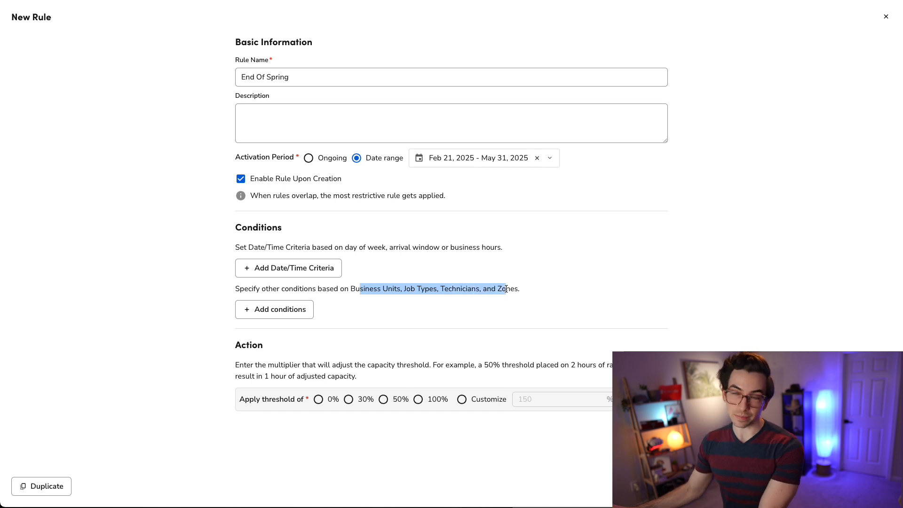
click(507, 289)
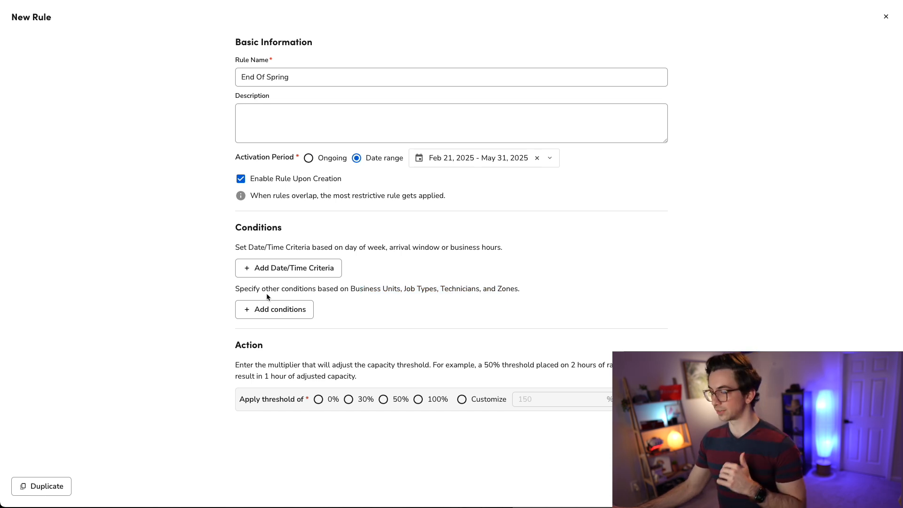
click(256, 273)
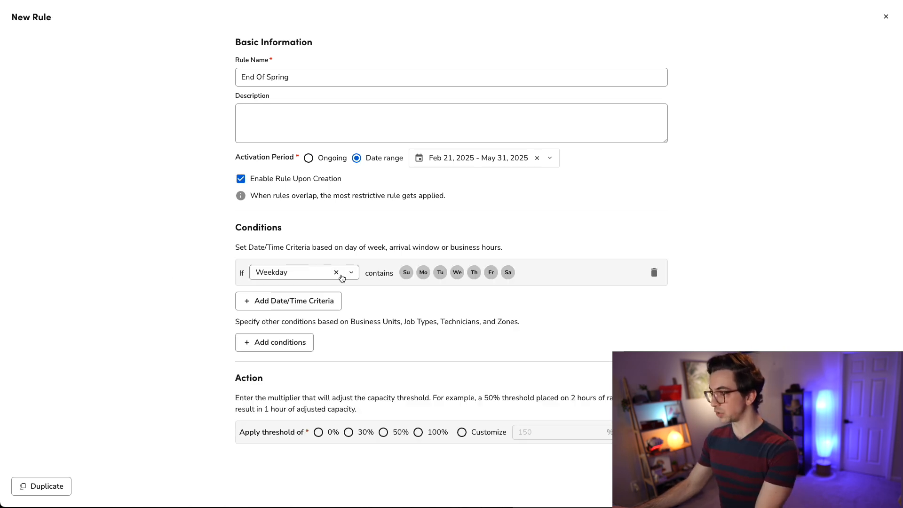
click(356, 275)
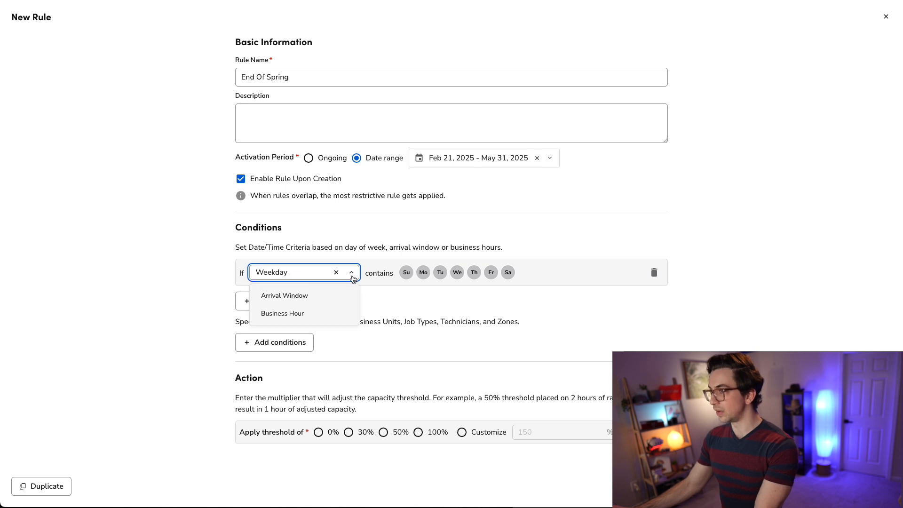
click(331, 295)
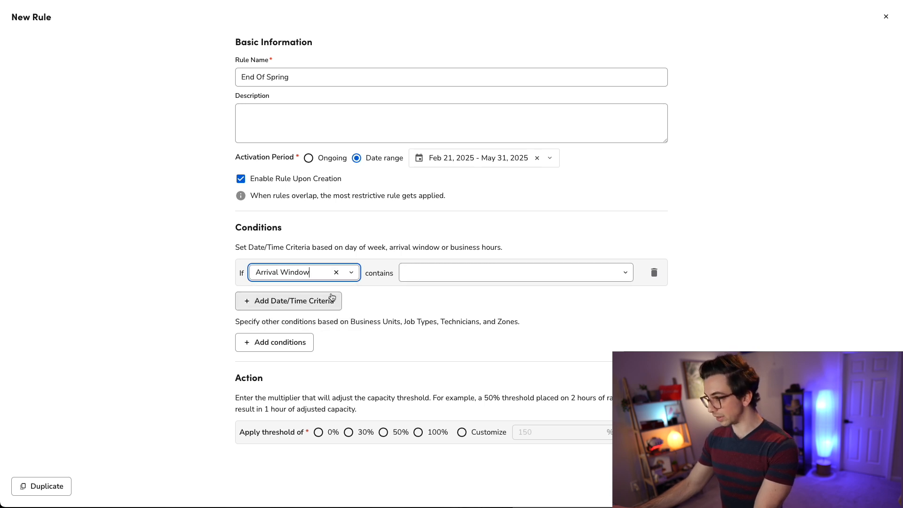
click(541, 271)
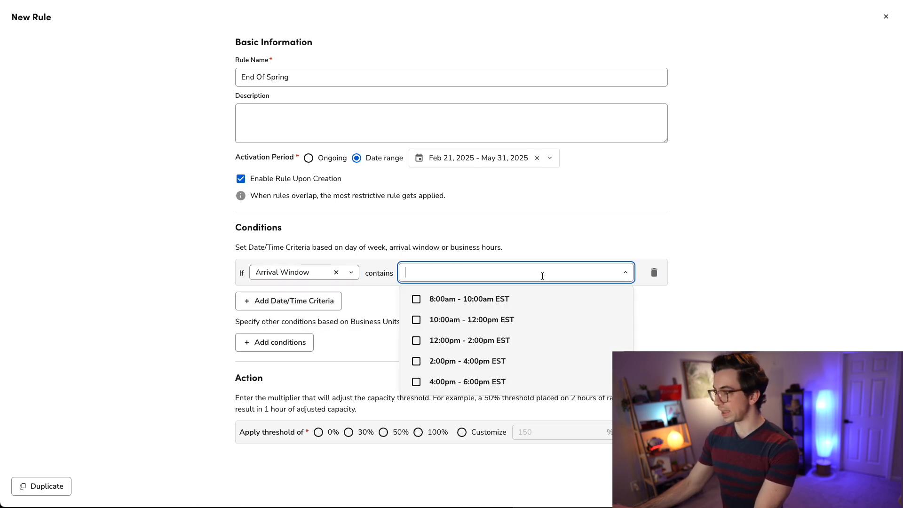
click(418, 363)
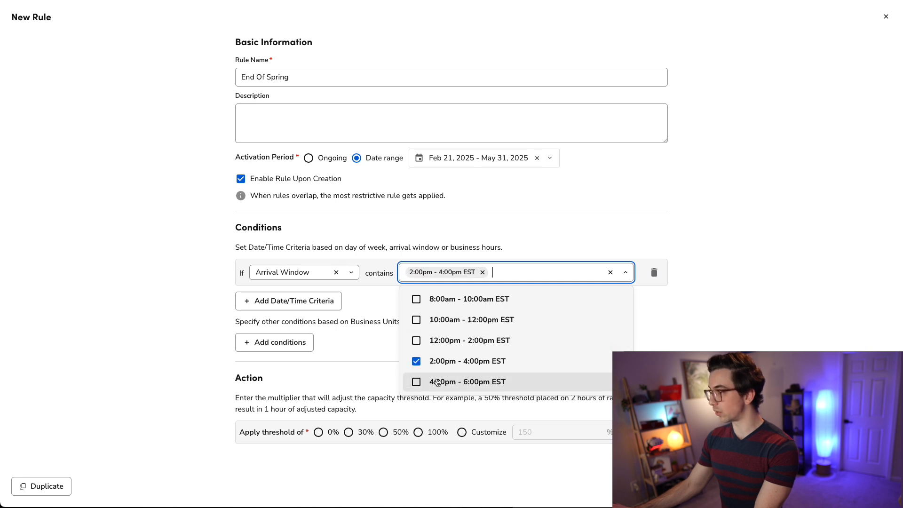
click(414, 384)
- Add a Job Type condition containing Membership Cooling Visit
click(264, 342)
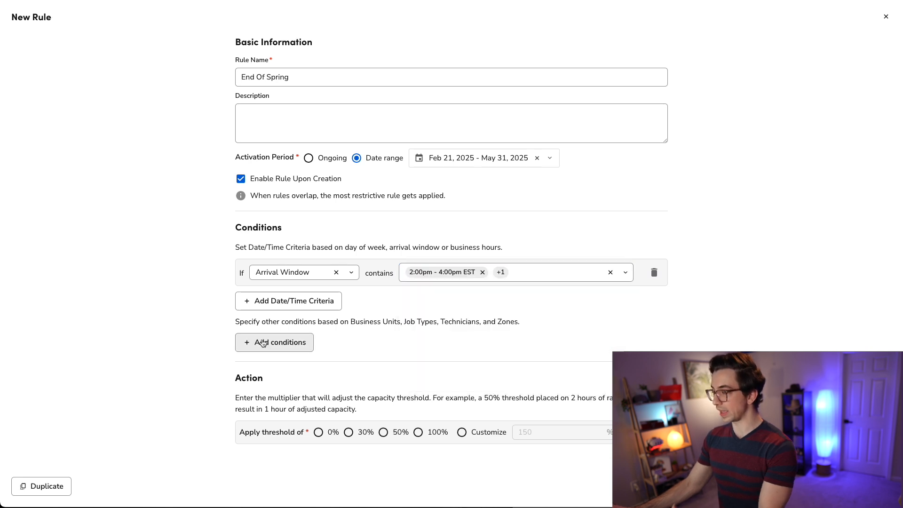
click(264, 342)
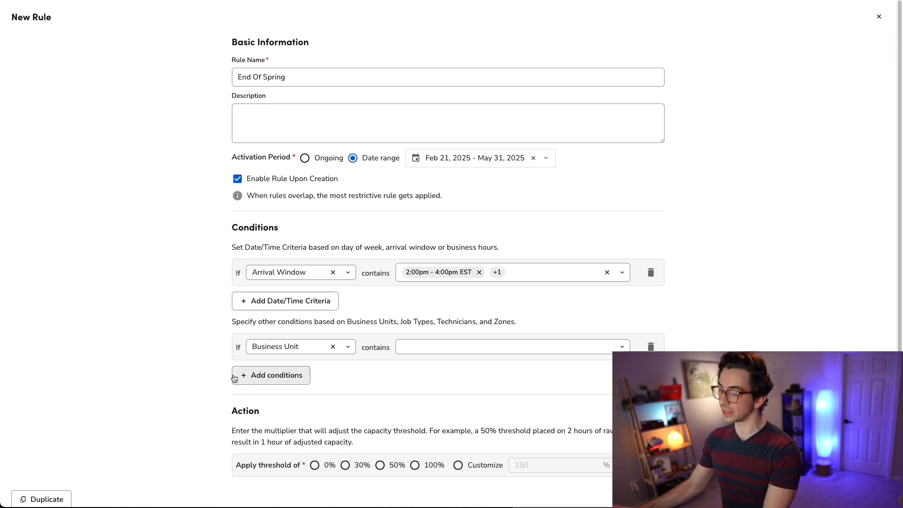
click(315, 347)
click(304, 373)
click(457, 348)
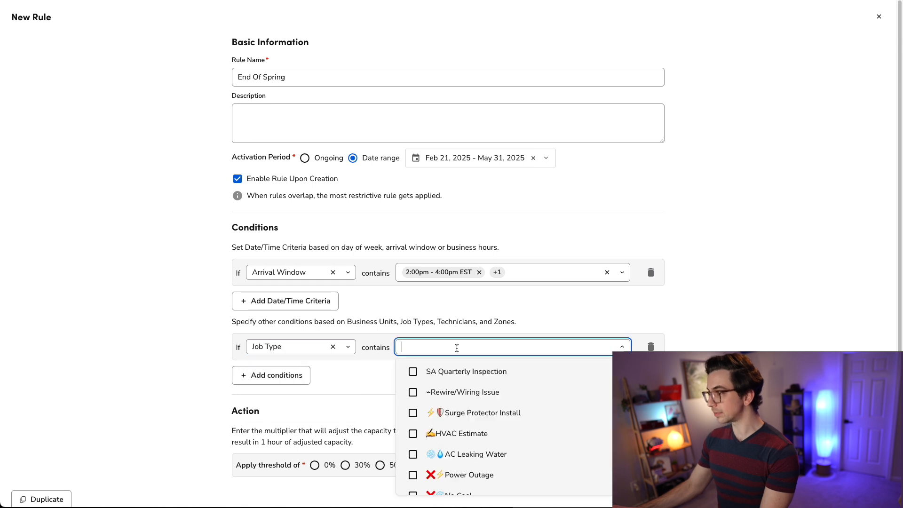
text(mai)
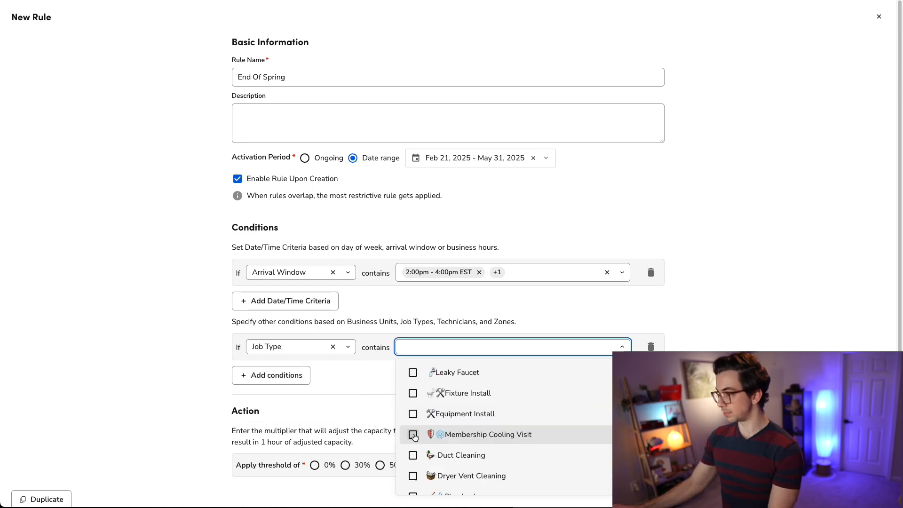
click(412, 434)
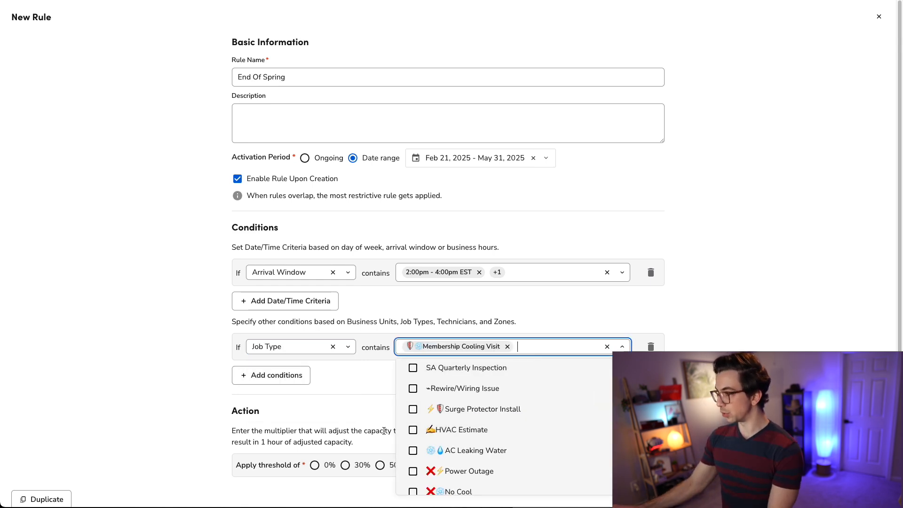
click(360, 380)
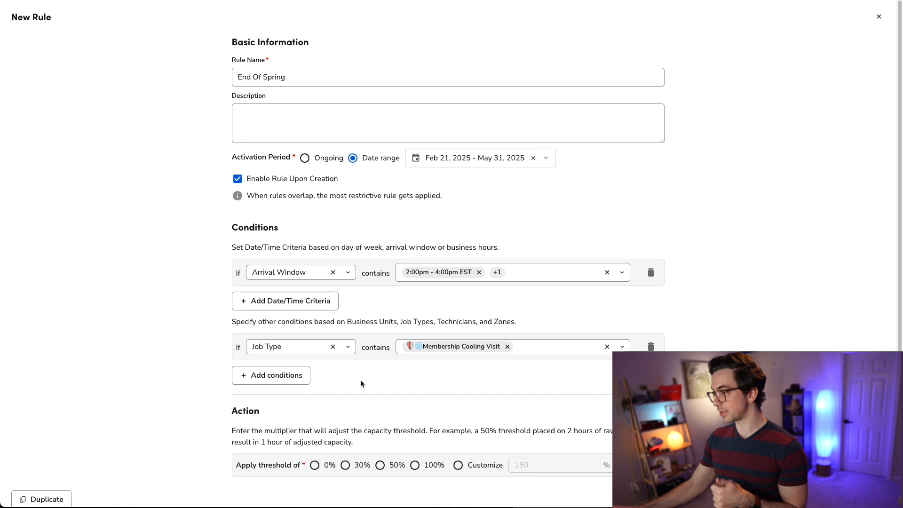
- Select the 50% threshold and calculate 2*.5 in the Alfred launcher to check its effect
scroll(282, 404, down, 1)
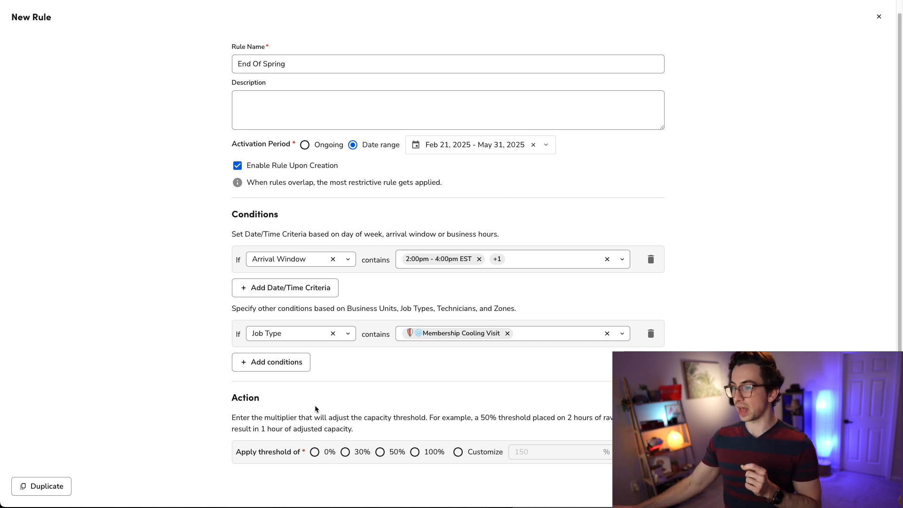
click(380, 452)
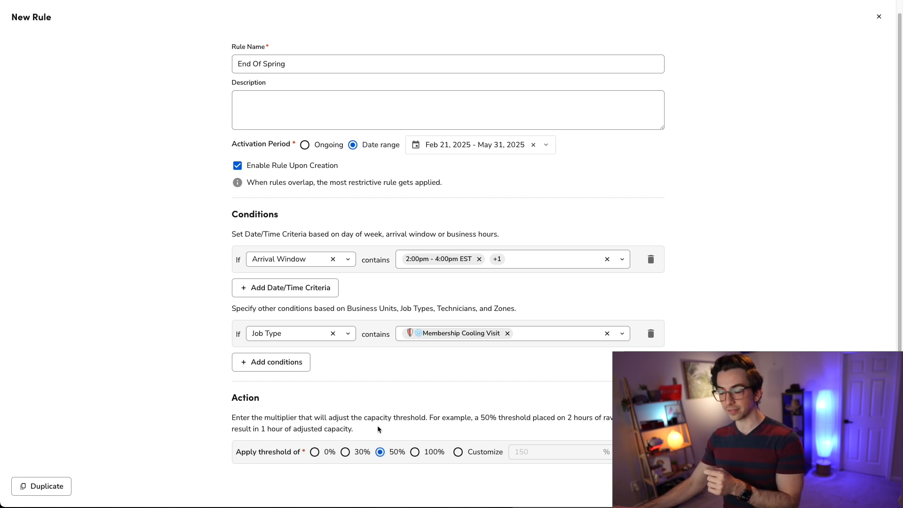
key(alt+space)
text(2*.5)
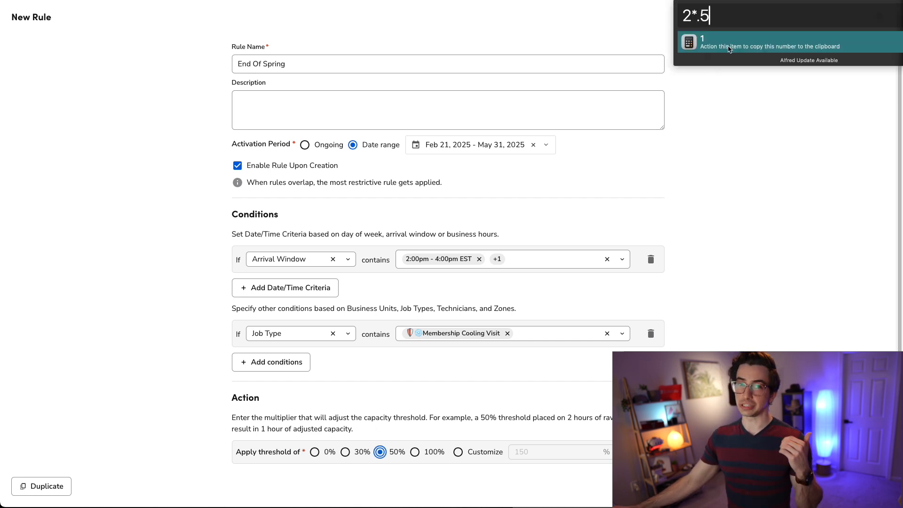
click(722, 104)
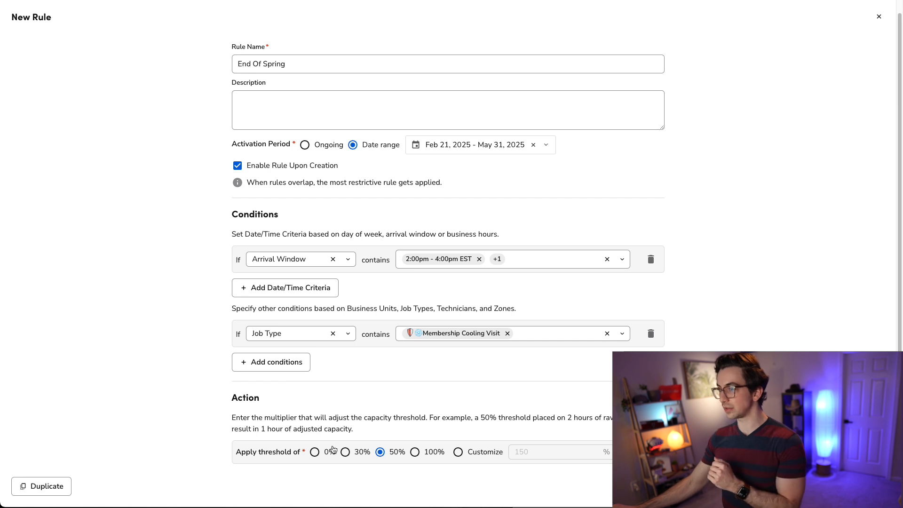
- Apply a 0% threshold and create the rule
click(314, 454)
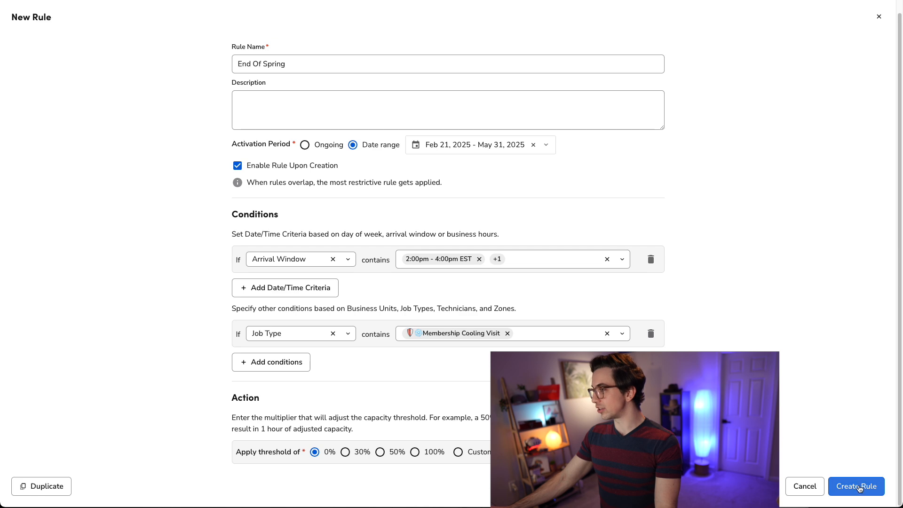
click(856, 487)
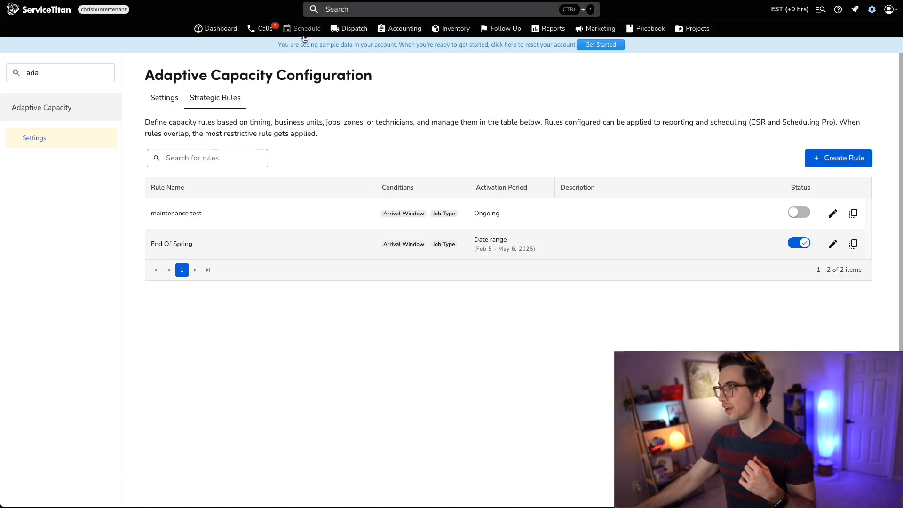
- Open Capacity Reporting on the schedule and expand the HVAC - Maintenance business unit
click(303, 29)
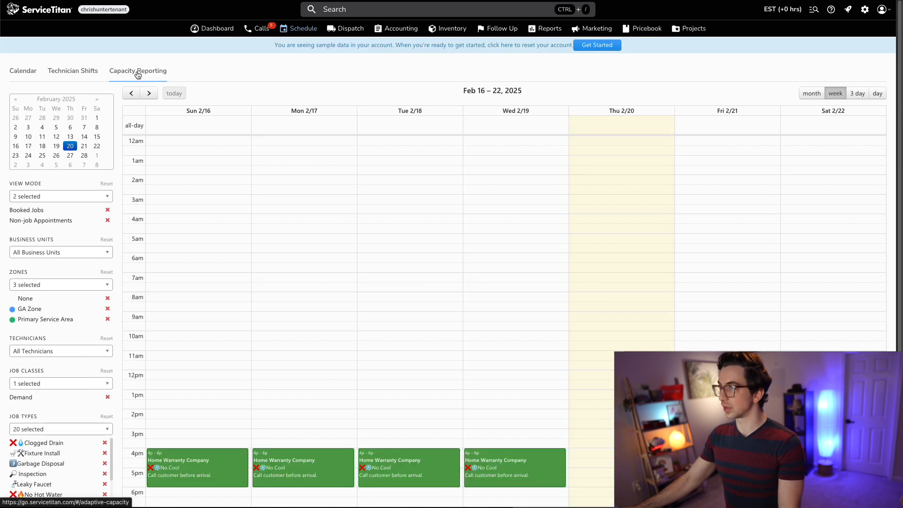
click(137, 75)
scroll(104, 378, down, 1)
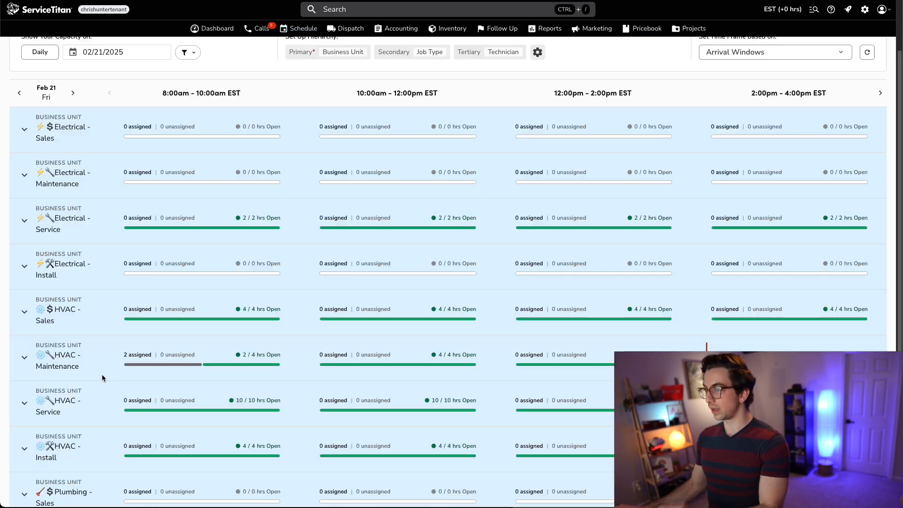
click(24, 364)
scroll(104, 400, down, 1)
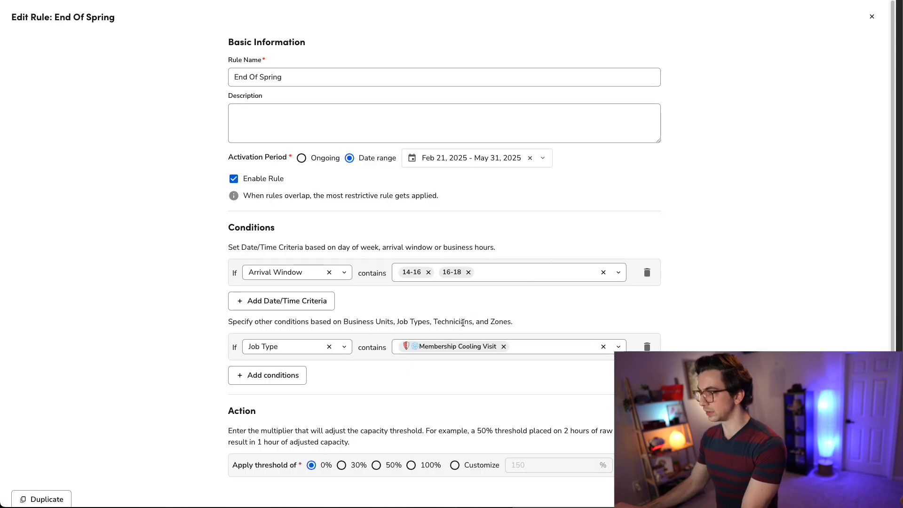
- Add SA Quarterly Inspection to the End Of Spring rule's Job Type condition
click(545, 346)
text(sa)
click(423, 373)
click(357, 385)
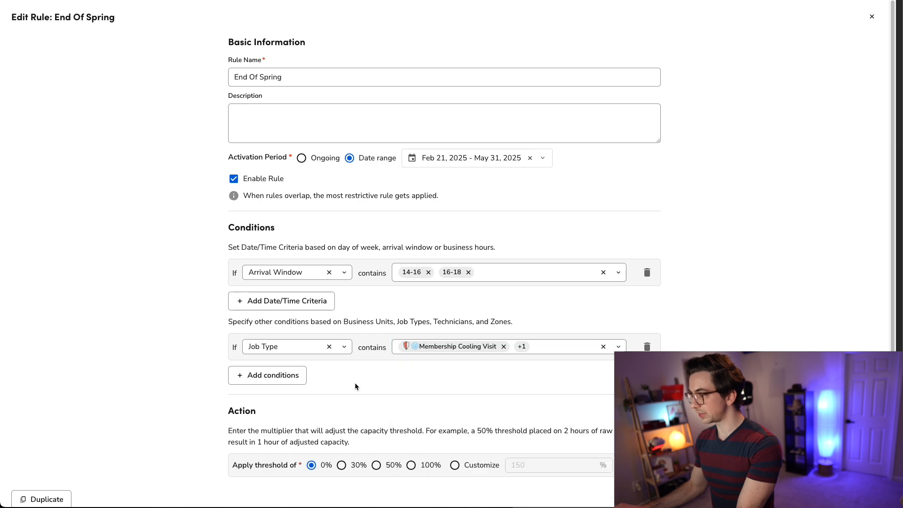
scroll(357, 385, down, 1)
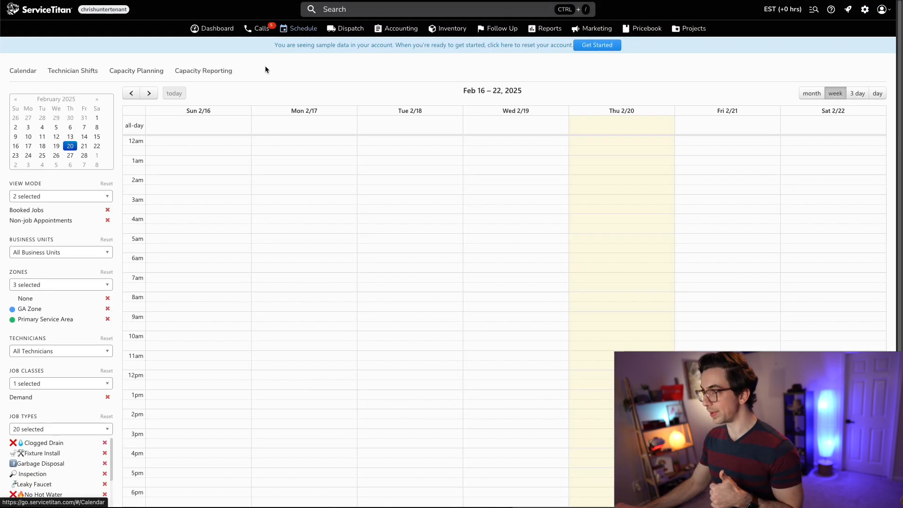
scroll(210, 77, down, 3)
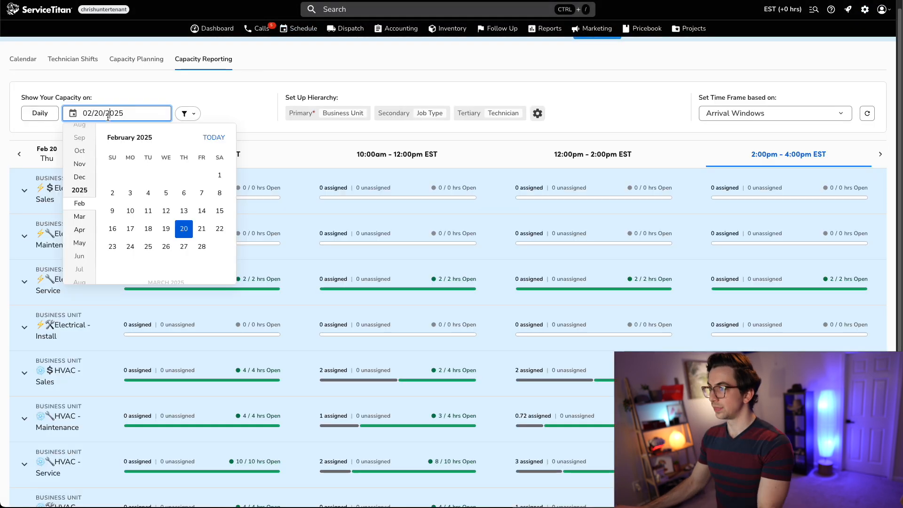
- Switch the capacity report to 02/21/2025 and expand the HVAC - Maintenance business unit
click(201, 229)
click(24, 418)
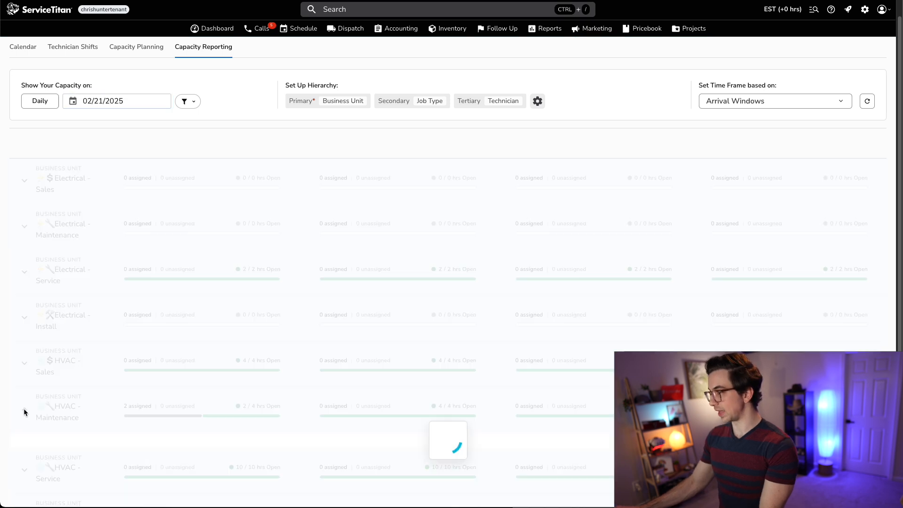
scroll(24, 418, down, 3)
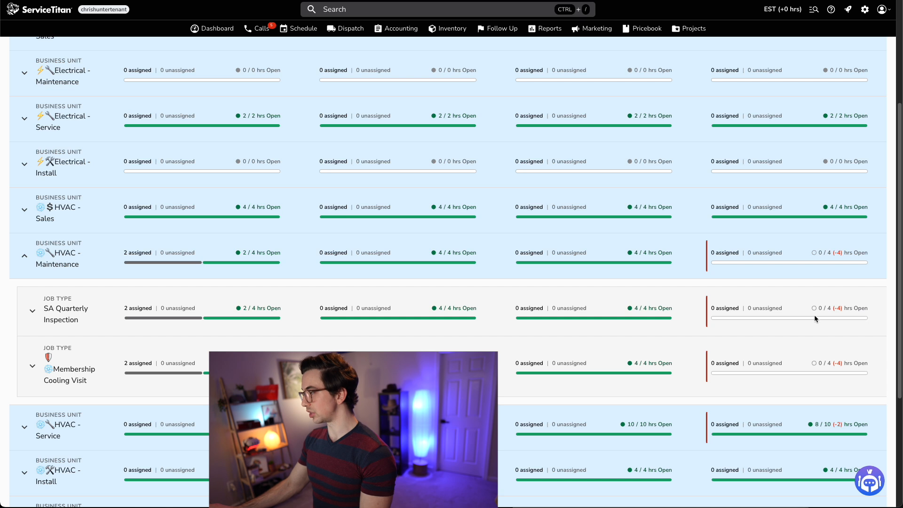
scroll(812, 365, up, 3)
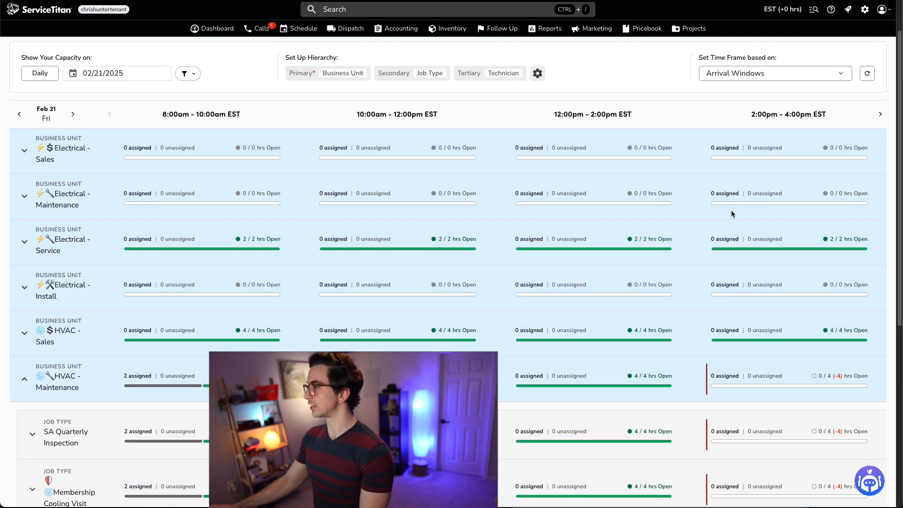
- Advance the report to later arrival windows and expand the Membership Cooling Visit job type's technicians
click(880, 116)
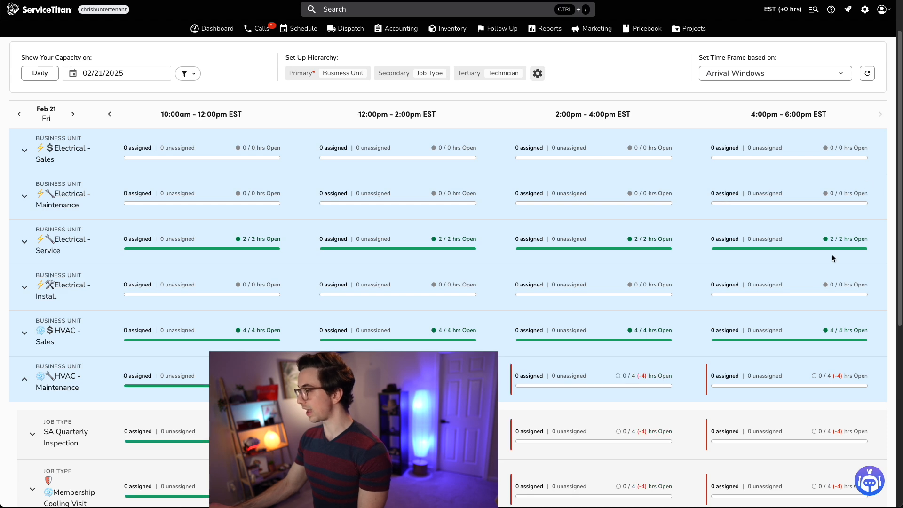
scroll(710, 250, down, 4)
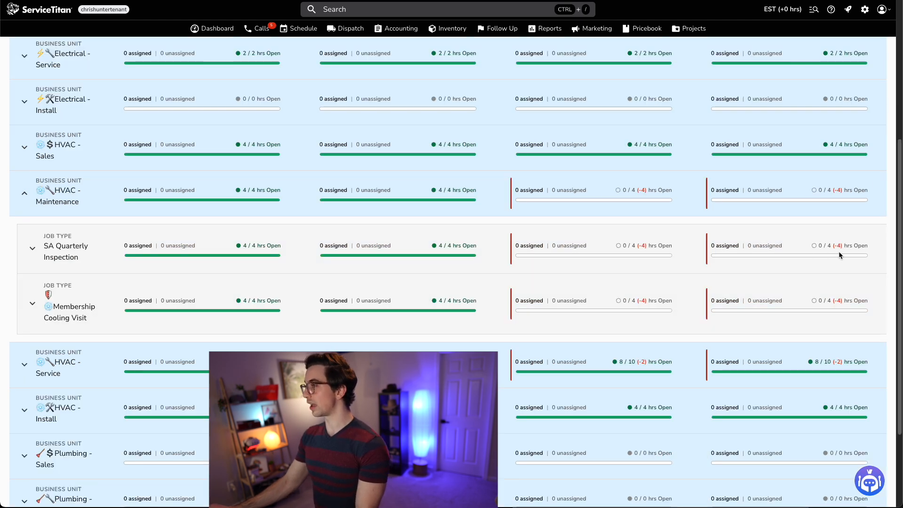
scroll(837, 256, up, 2)
click(32, 381)
scroll(155, 402, down, 1)
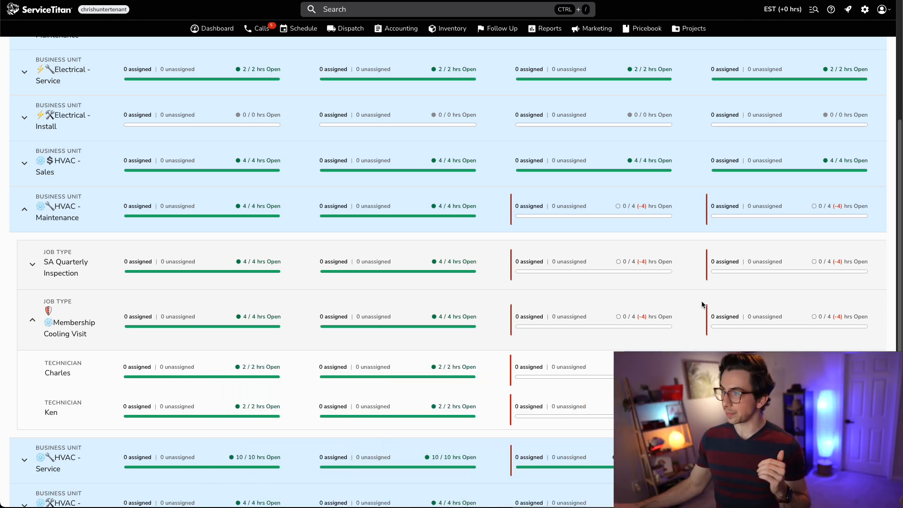
- Open Get Adaptive Availability for the Membership Cooling Visit booking and browse all available days through 02/26
click(253, 34)
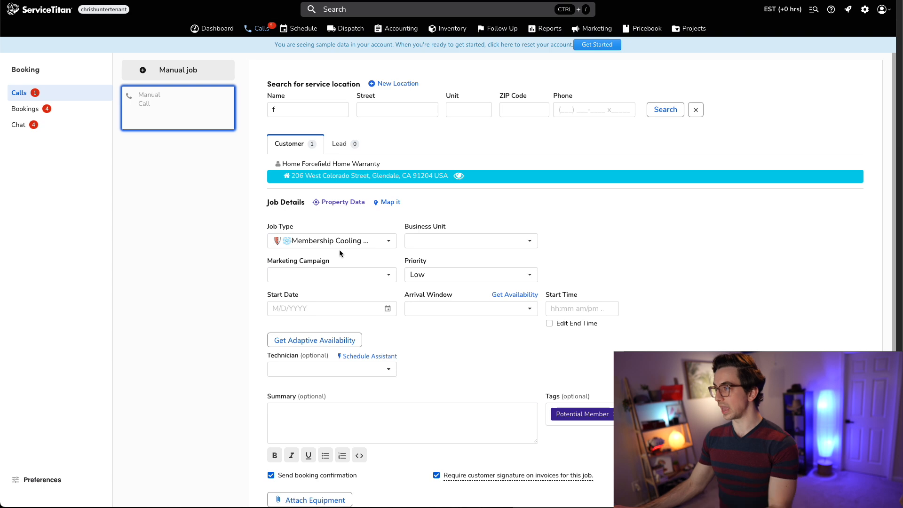
click(331, 340)
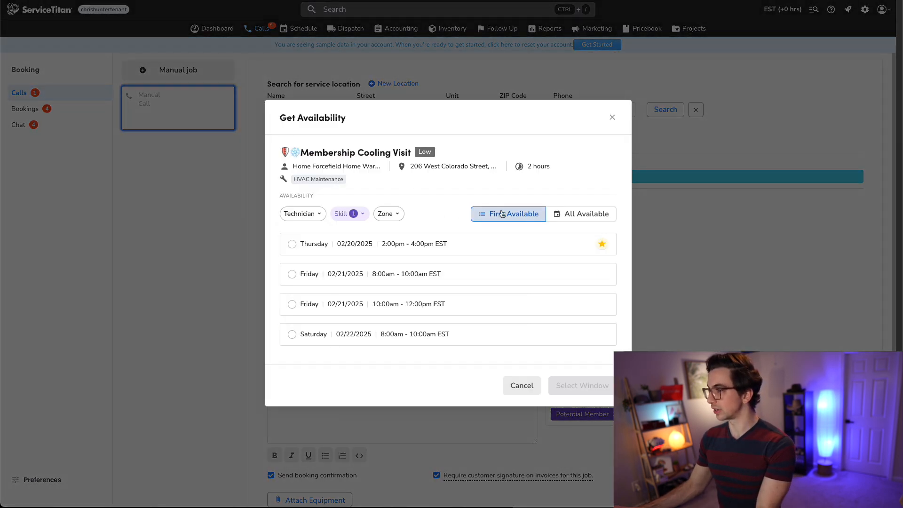
click(586, 213)
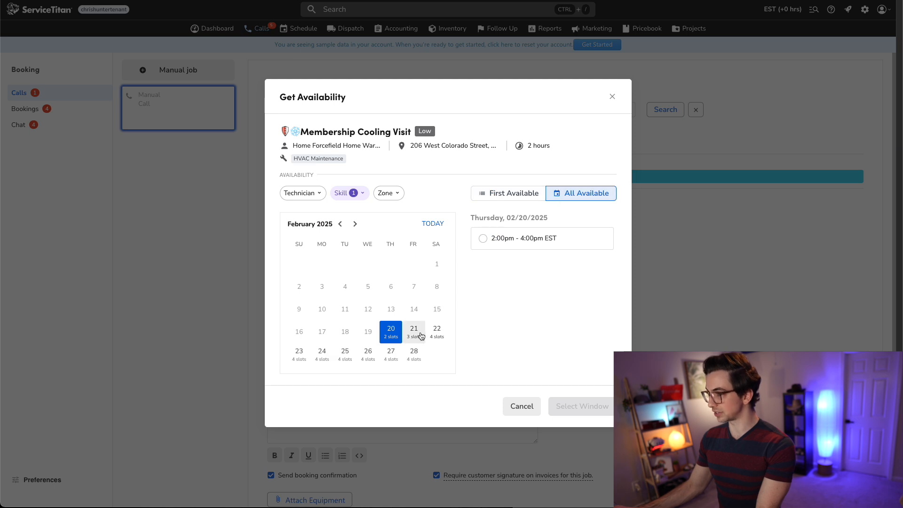
click(414, 333)
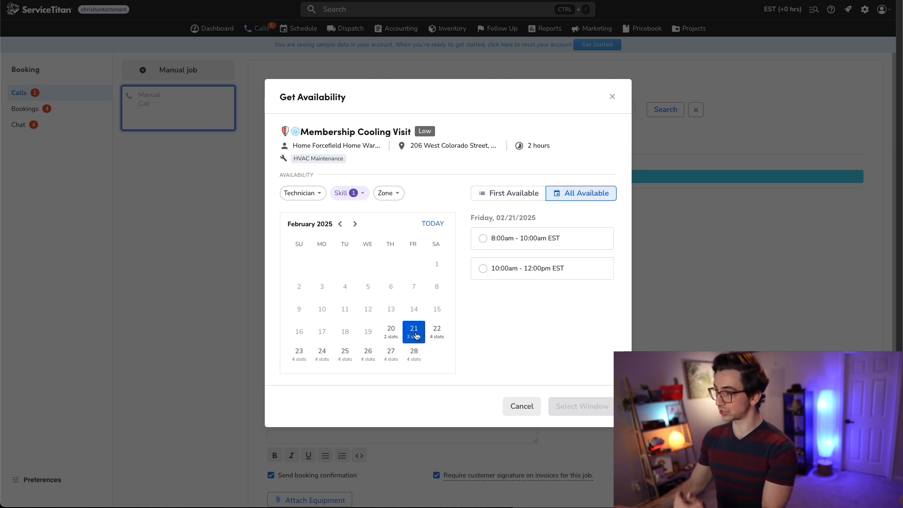
click(430, 332)
click(422, 334)
click(430, 335)
click(299, 356)
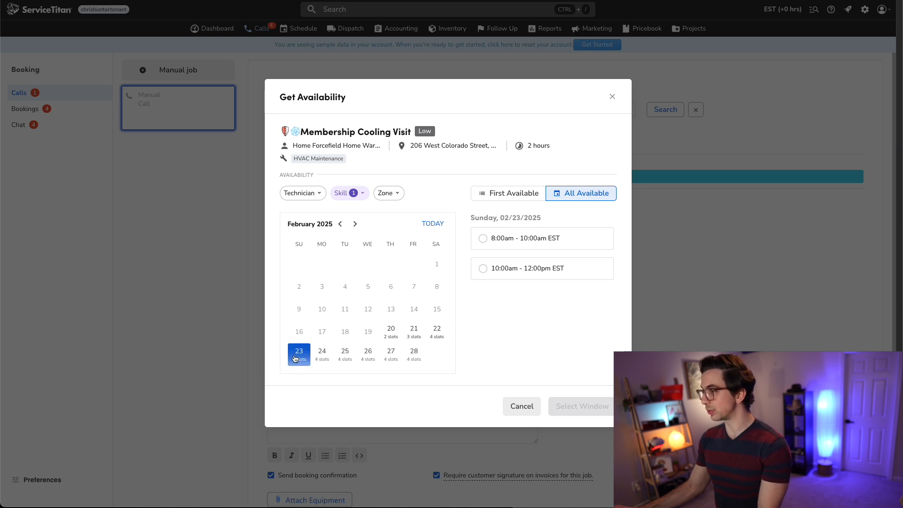
click(323, 355)
click(344, 356)
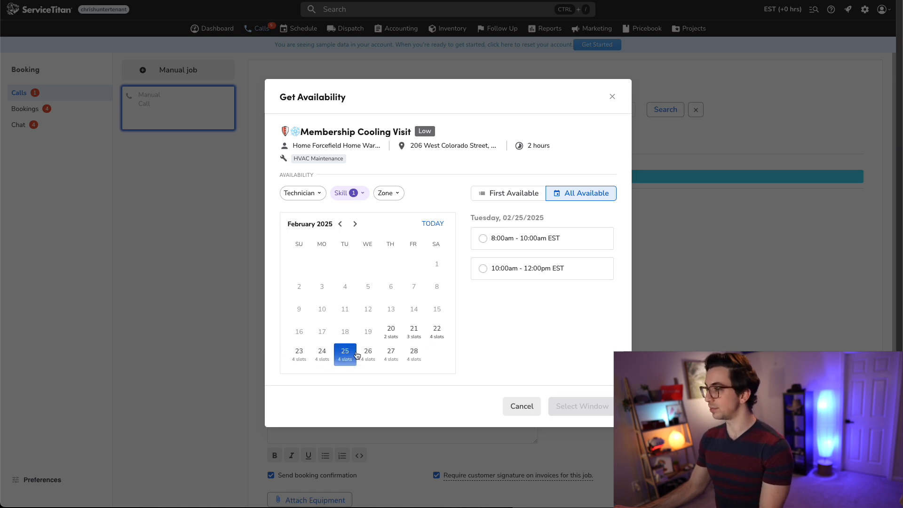
click(359, 355)
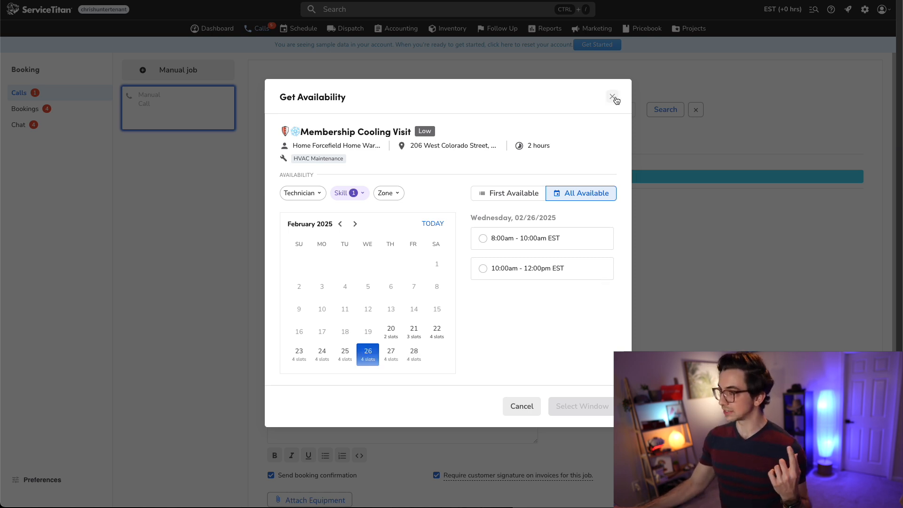
click(613, 97)
- Change the booking's job type to No Cool and check its adaptive availability for 02/21
click(357, 242)
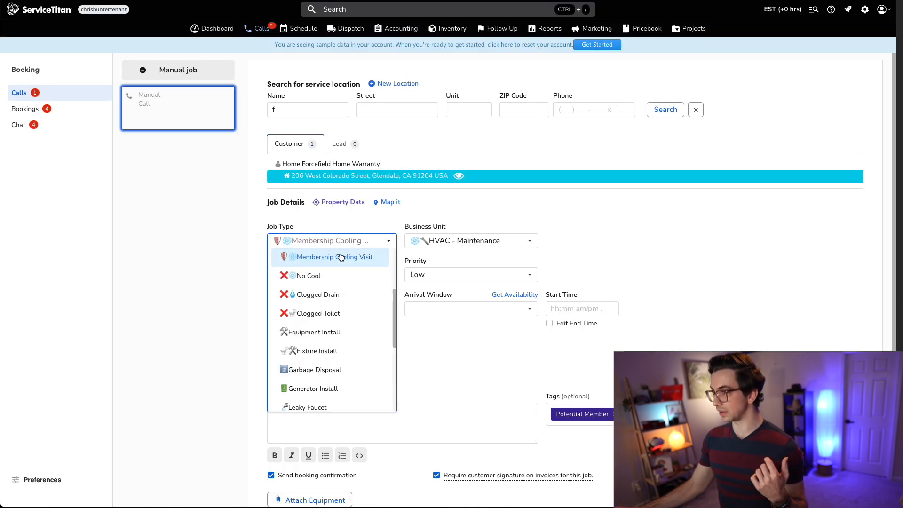
click(317, 280)
click(329, 339)
click(589, 214)
click(413, 332)
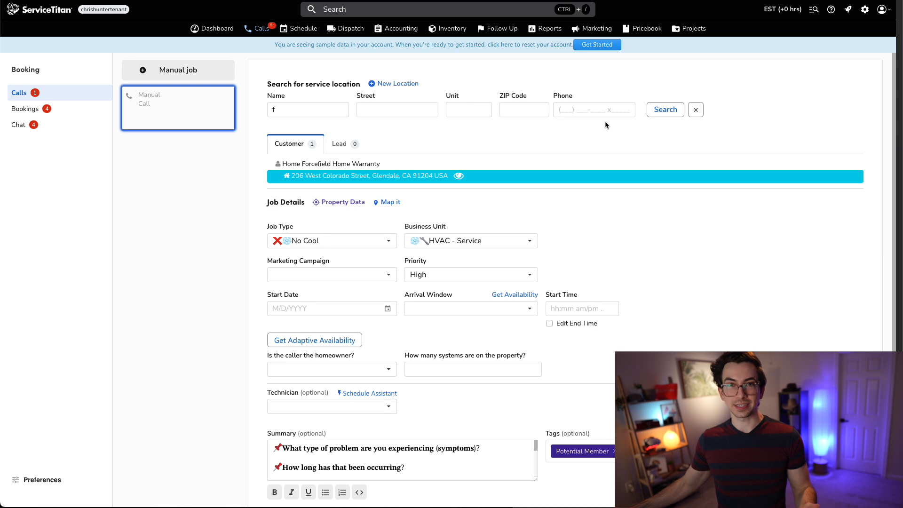
- Return to Capacity Reporting for 02/24/2025 and expand the No Cool job type under HVAC - Service
click(299, 30)
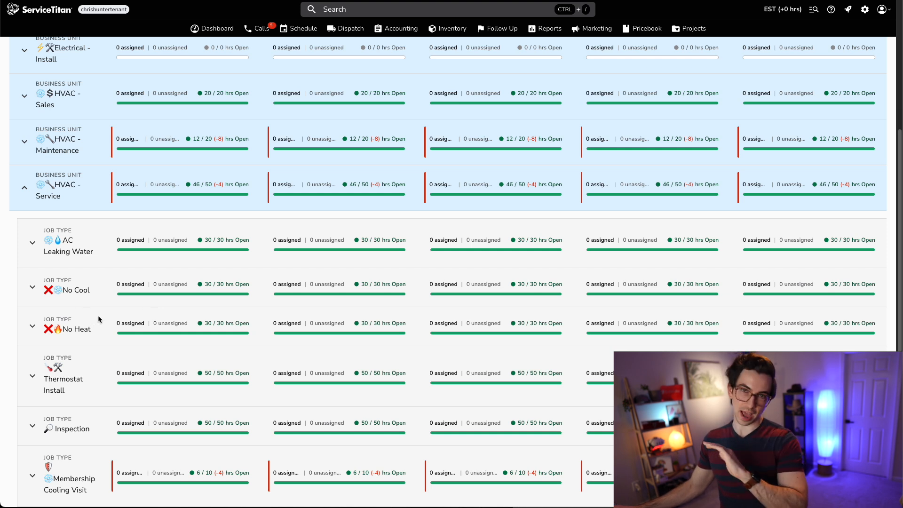
click(32, 288)
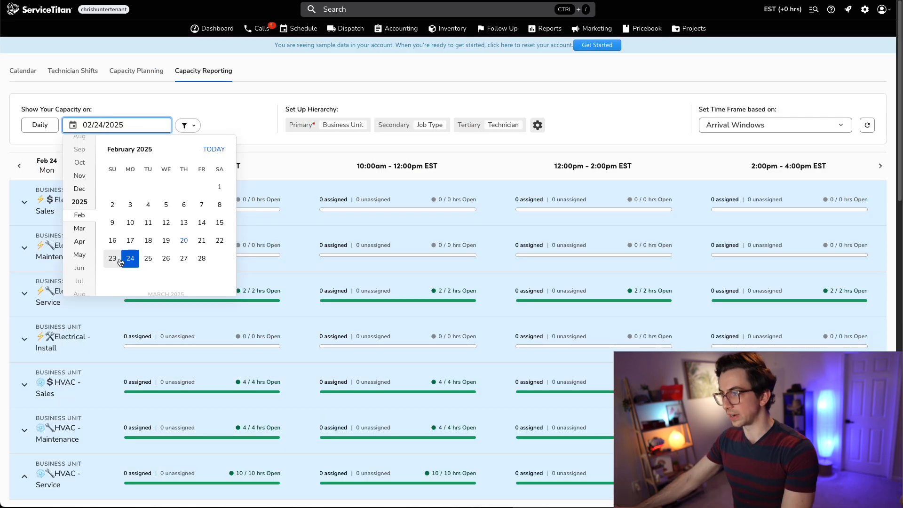
click(113, 259)
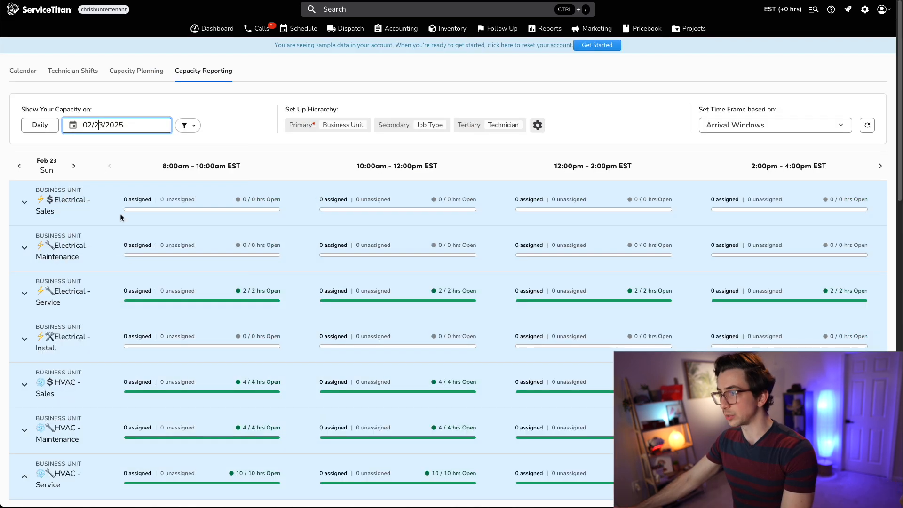
click(117, 124)
click(132, 259)
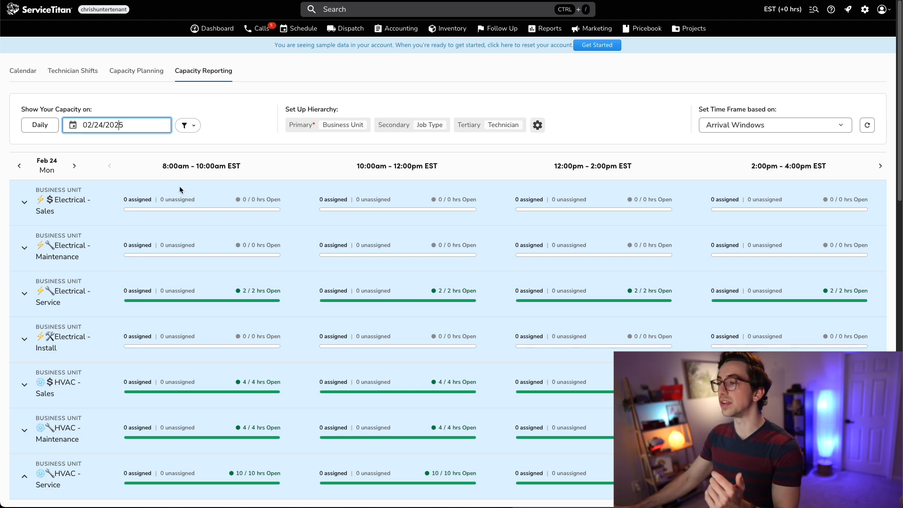
- Add 2 hours of No Cool capacity each to Adam and Mike in the 8:00am - 10:00am window
scroll(213, 275, down, 5)
scroll(212, 272, up, 2)
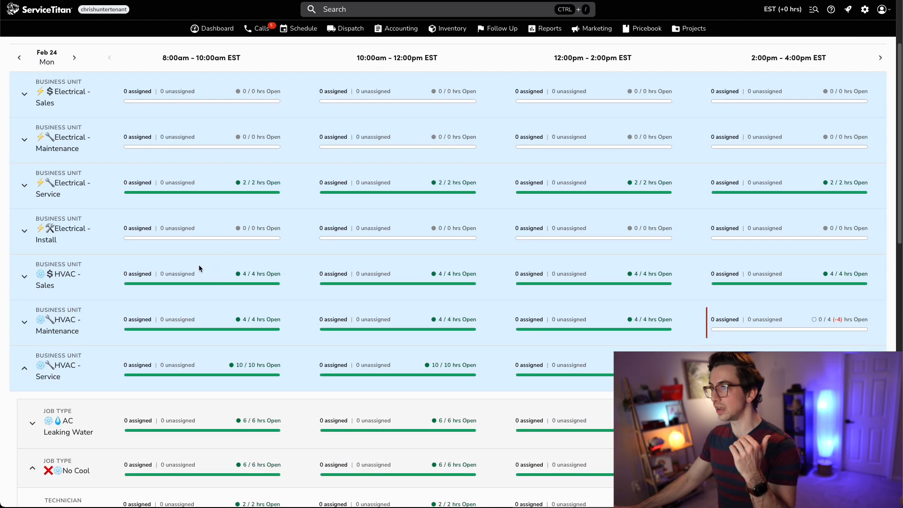
scroll(206, 272, up, 3)
scroll(164, 260, down, 6)
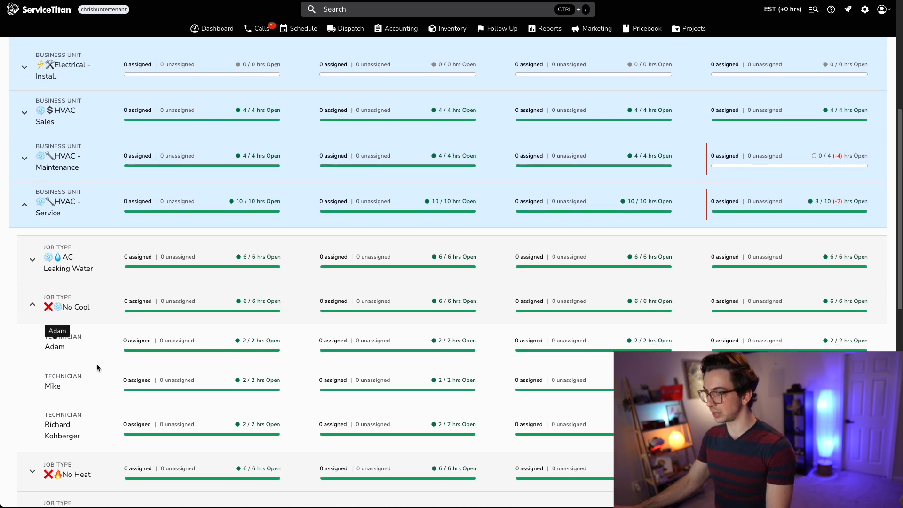
mouse_move(262, 353)
click(292, 347)
click(292, 386)
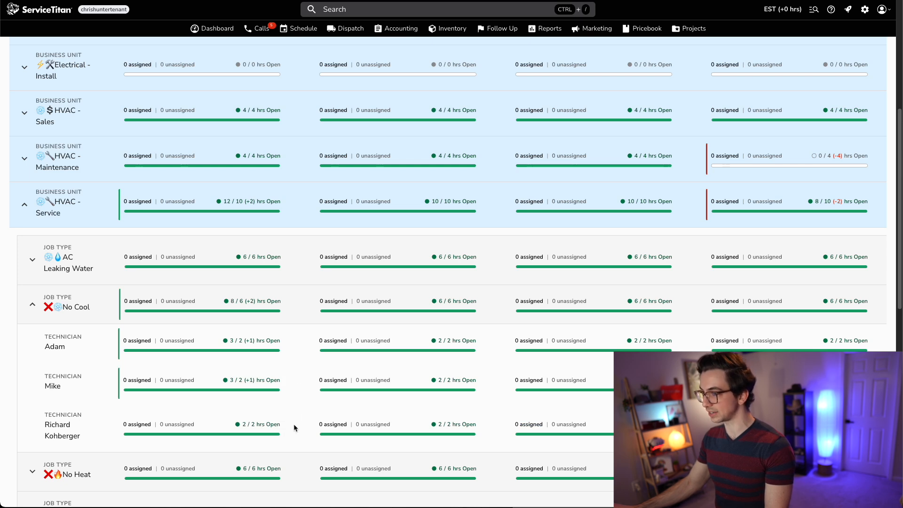
click(292, 345)
mouse_move(293, 382)
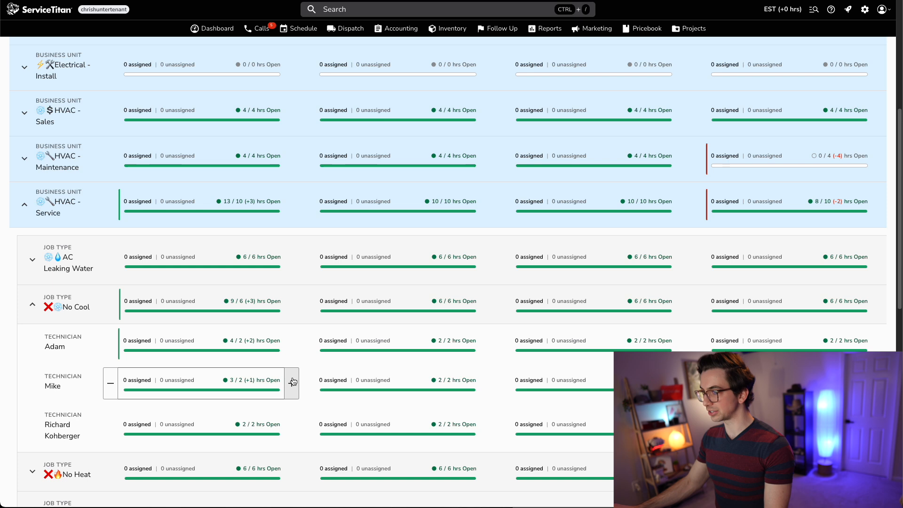
click(292, 382)
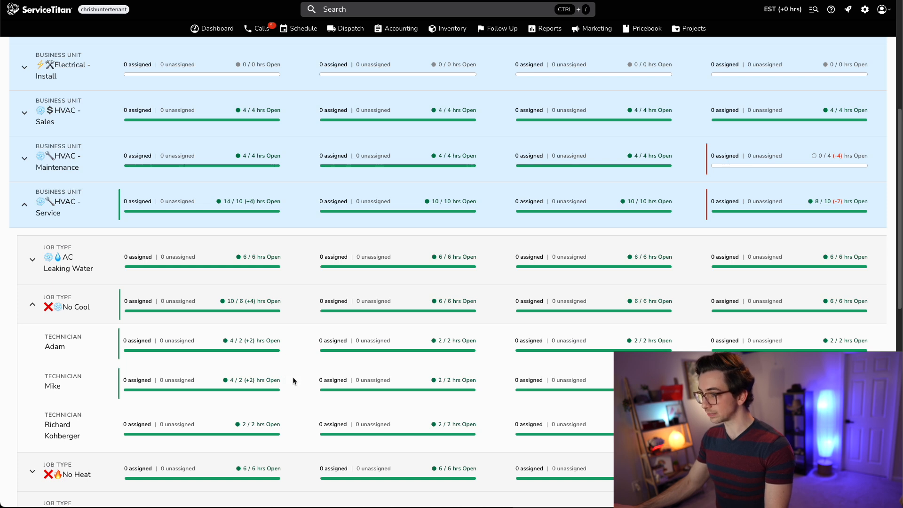
- Review the HVAC - Service capacity totals after the technician adjustments
scroll(152, 218, up, 6)
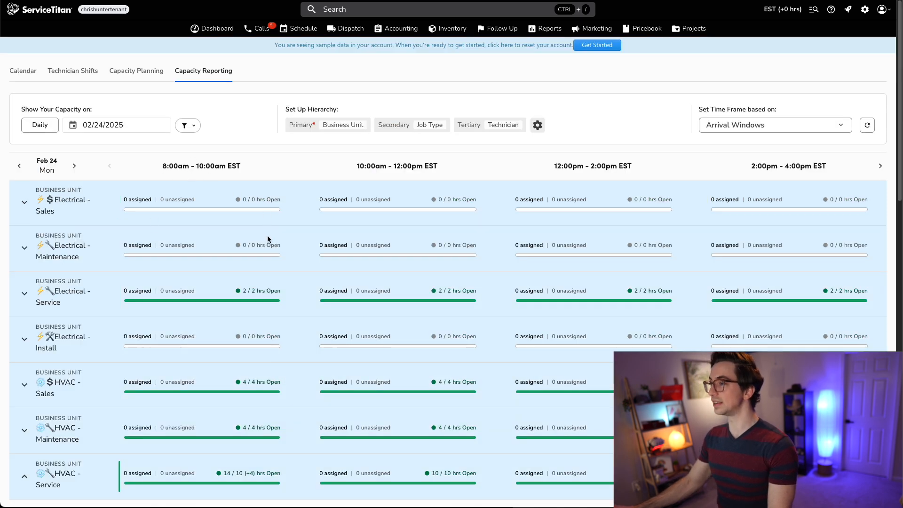
scroll(268, 263, down, 5)
scroll(292, 329, down, 2)
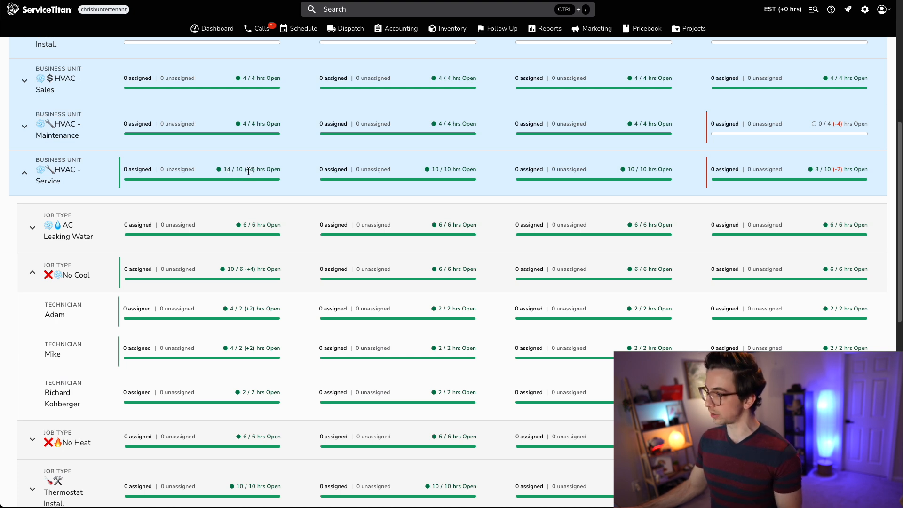
mouse_move(257, 314)
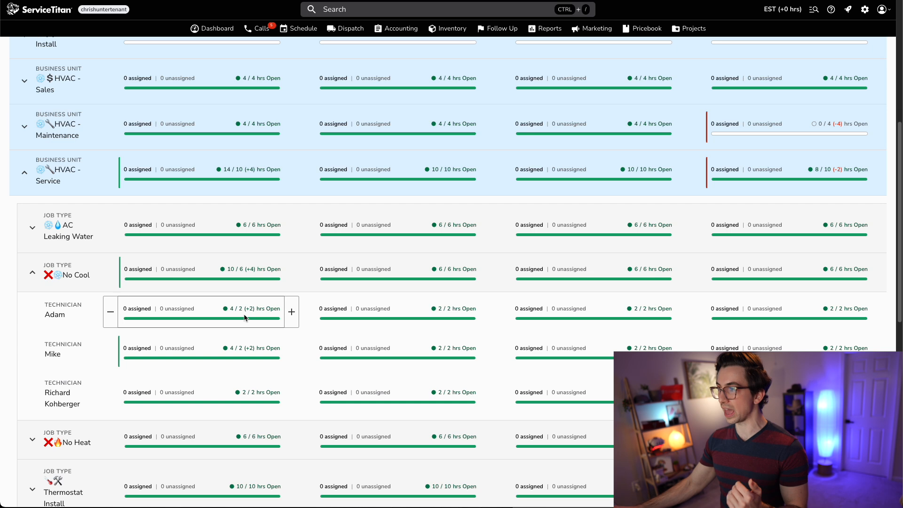
scroll(245, 318, up, 6)
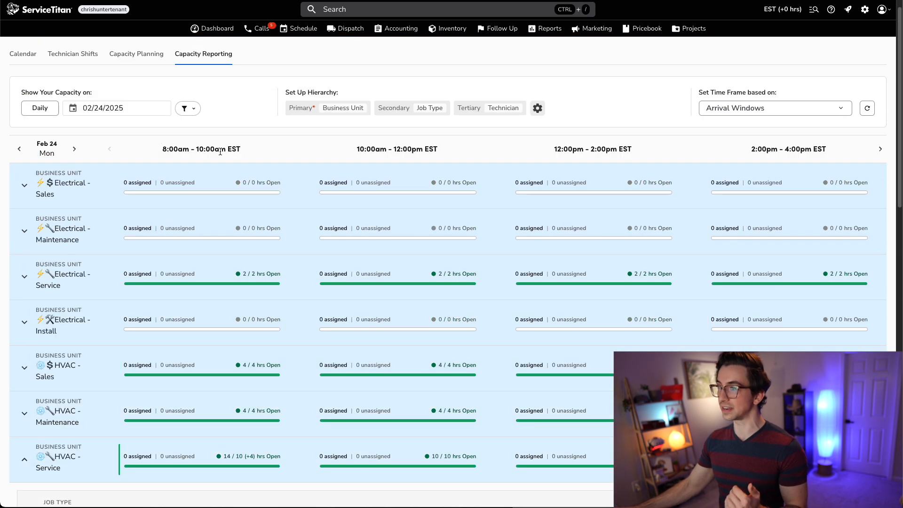
scroll(443, 116, up, 1)
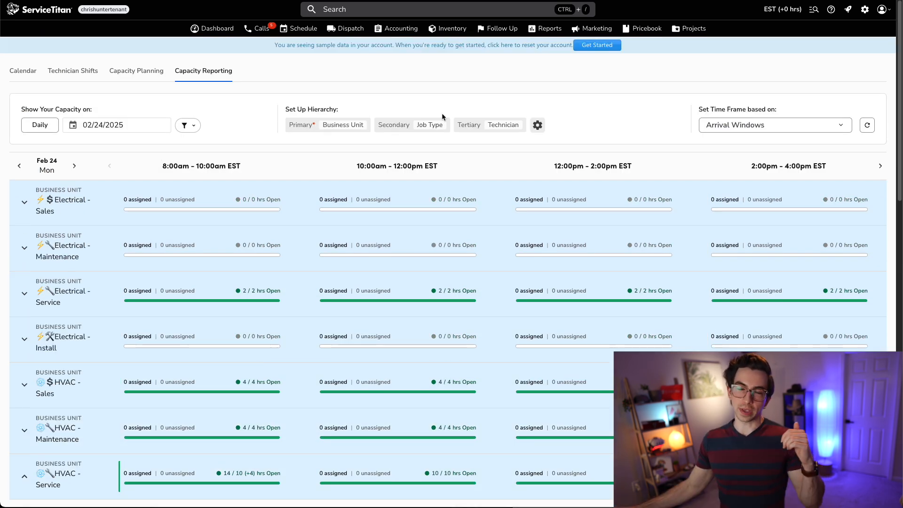
- Open the Adaptive Capacity settings by searching settings for adap
click(864, 9)
click(70, 73)
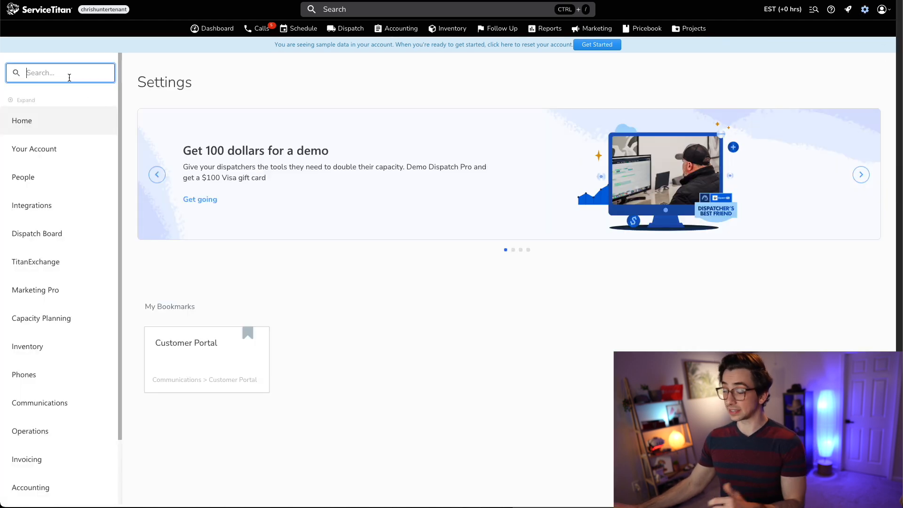
text(adap)
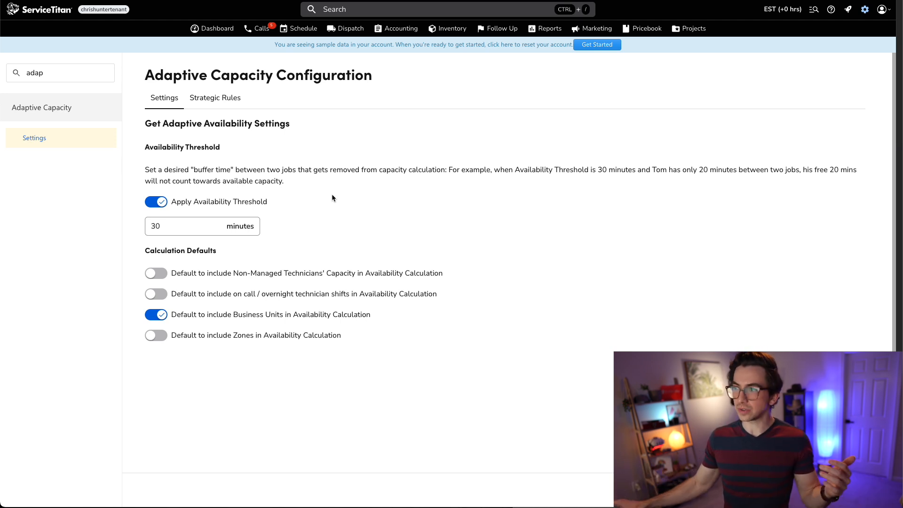
- Toggle the availability threshold off and back on, setting its buffer to 30 minutes
click(156, 202)
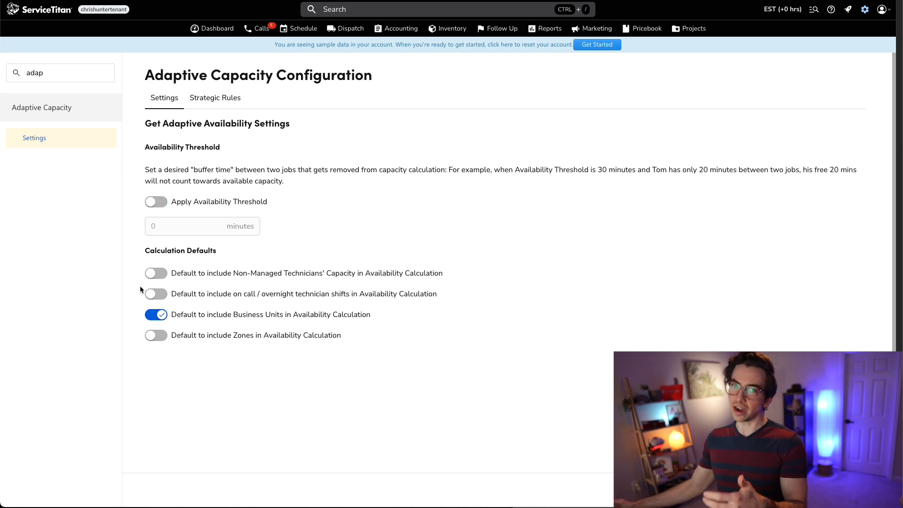
click(154, 207)
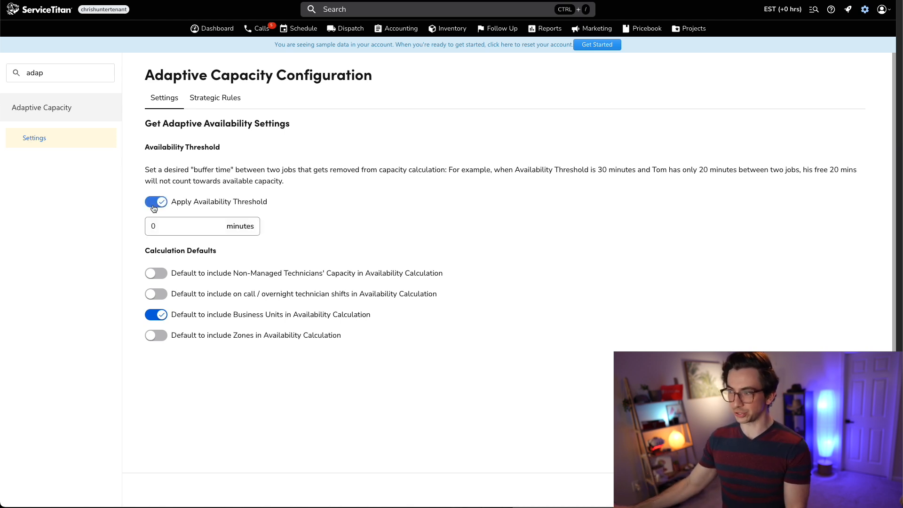
click(173, 227)
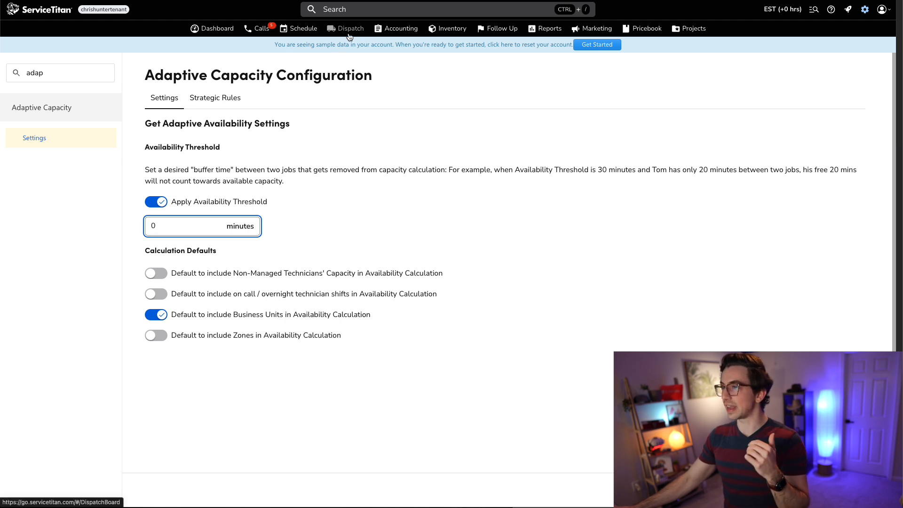
key(BackSpace)
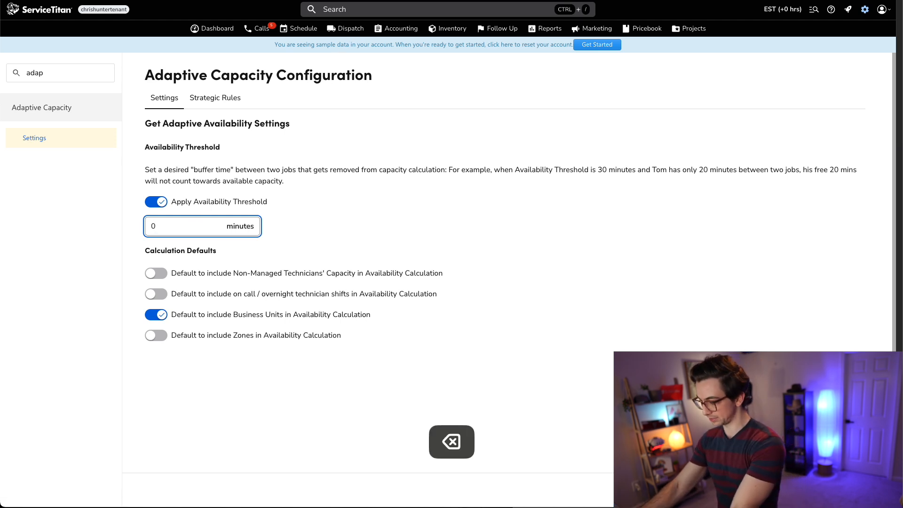
text(3)
click(339, 218)
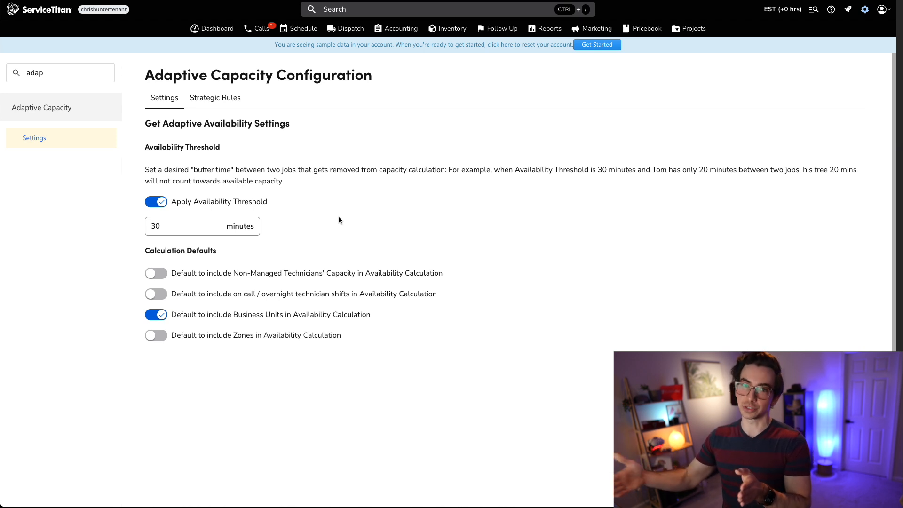
- Open the Dispatch board
click(354, 37)
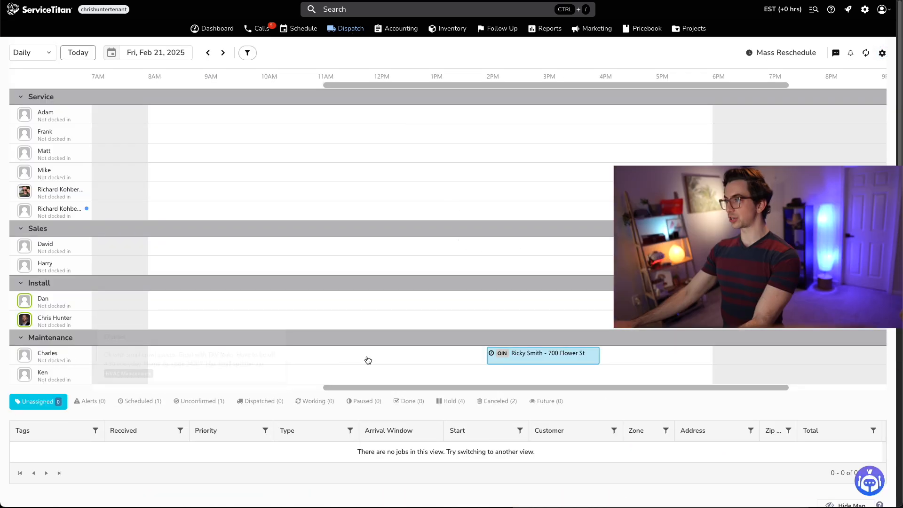
mouse_move(538, 350)
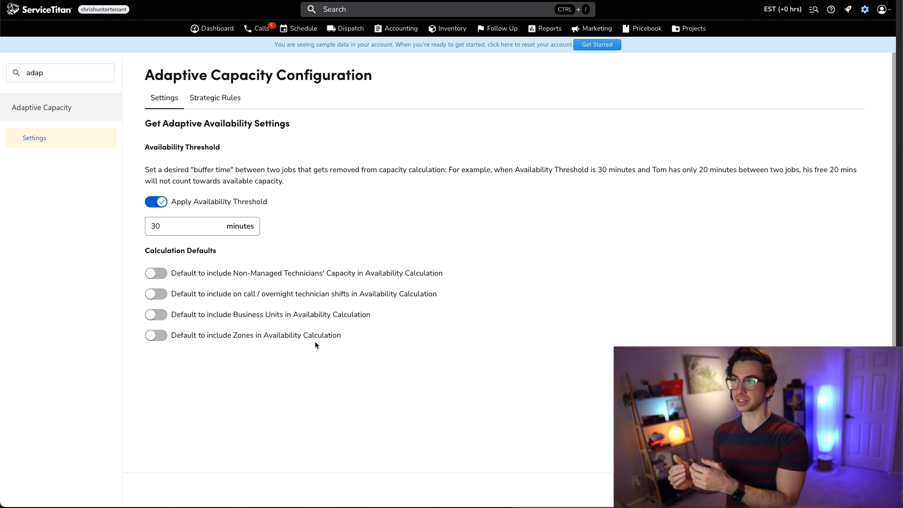
- Search the settings for te
double_click(54, 71)
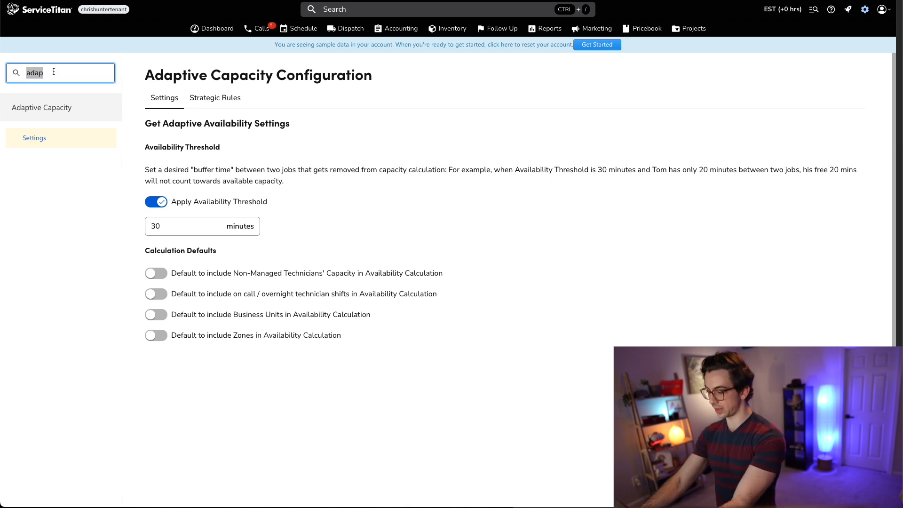
key(BackSpace)
text(tech)
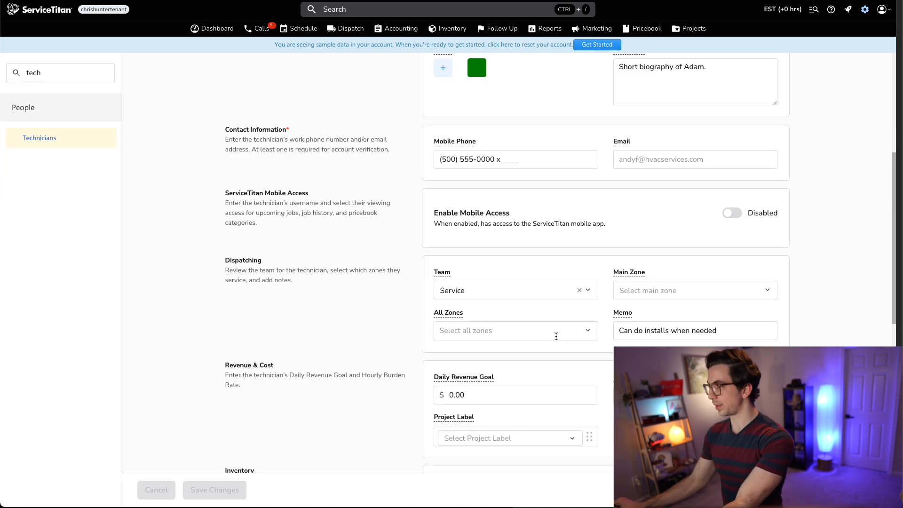
click(556, 335)
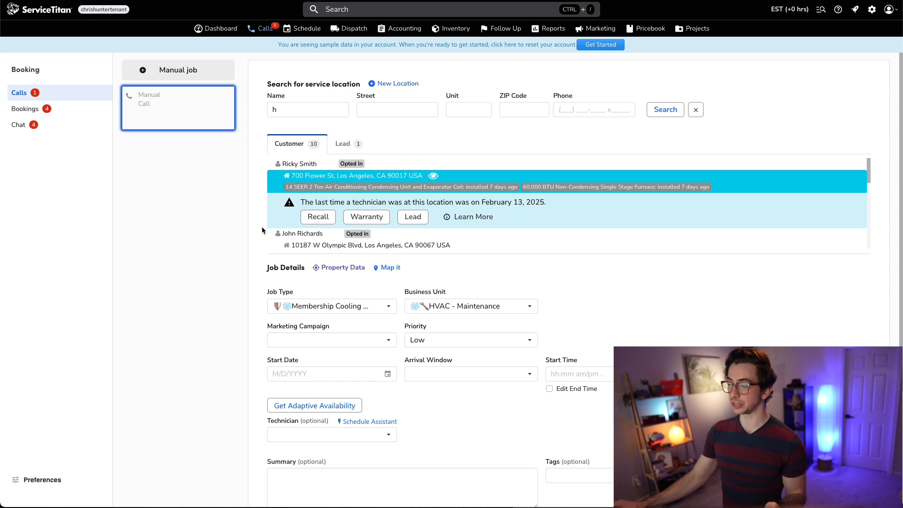
- Get adaptive availability for the Membership Cooling Visit booking and inspect the zone filter and first slot
click(329, 405)
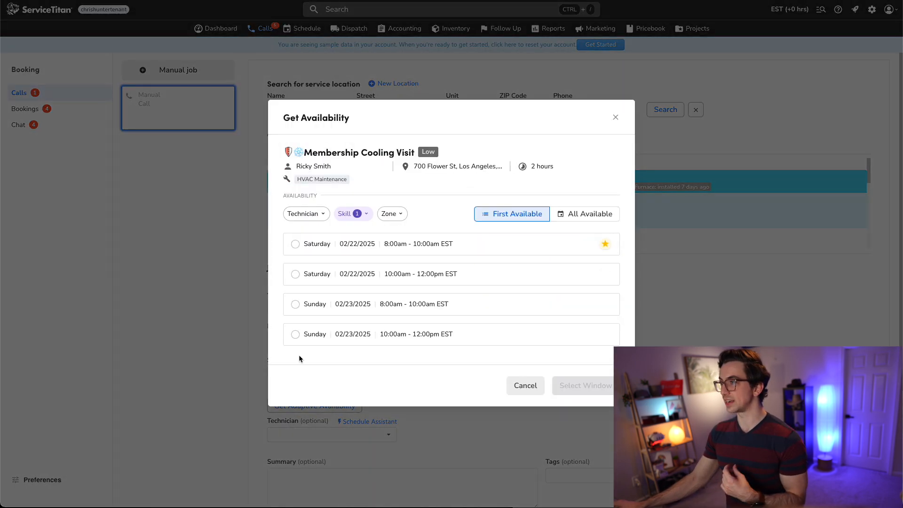
click(395, 213)
click(432, 205)
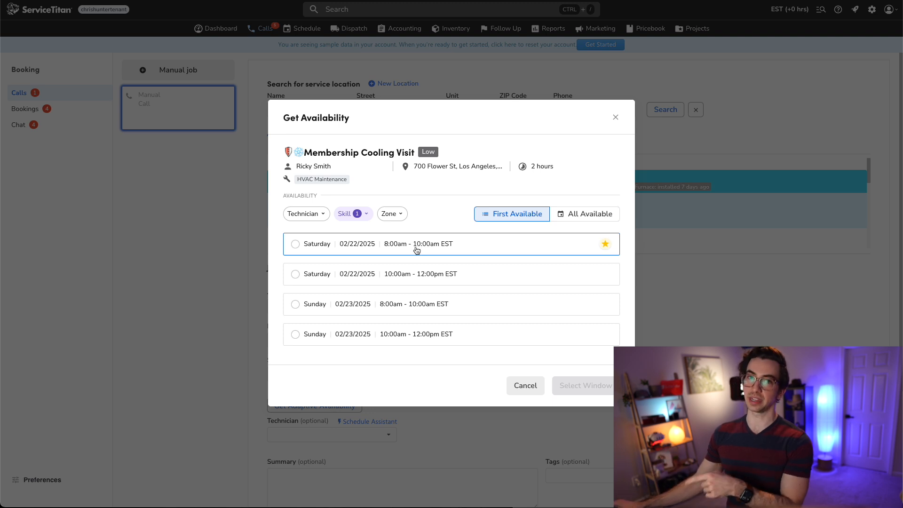
- Turn off the default to include Business Units in availability calculation, toggling Zones on and back off
drag(371, 345, 174, 346)
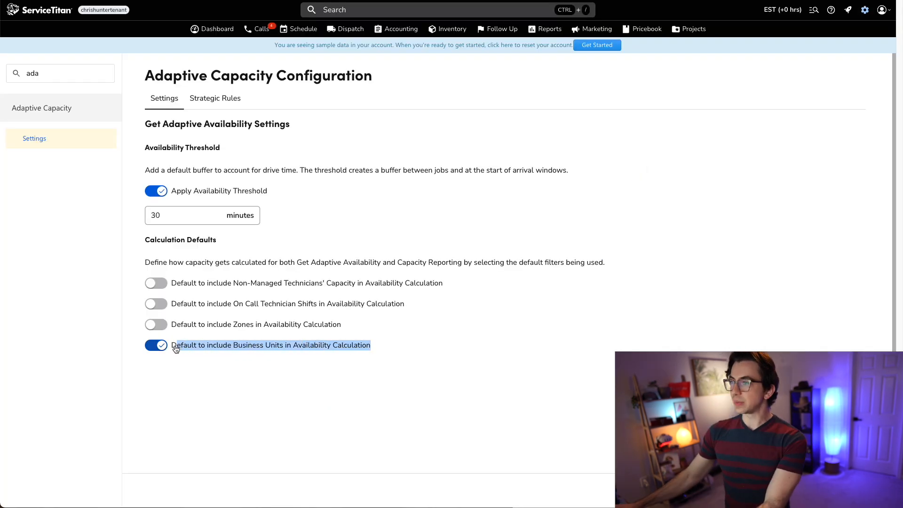
click(173, 361)
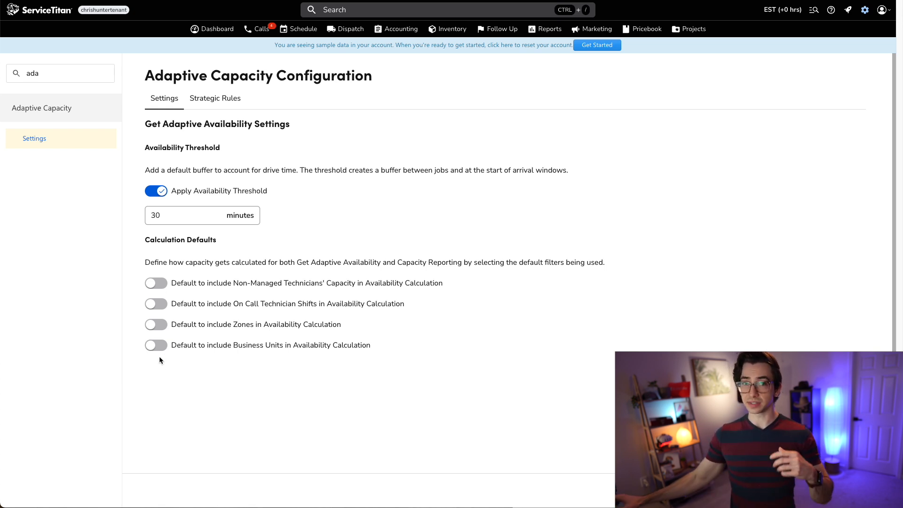
click(157, 327)
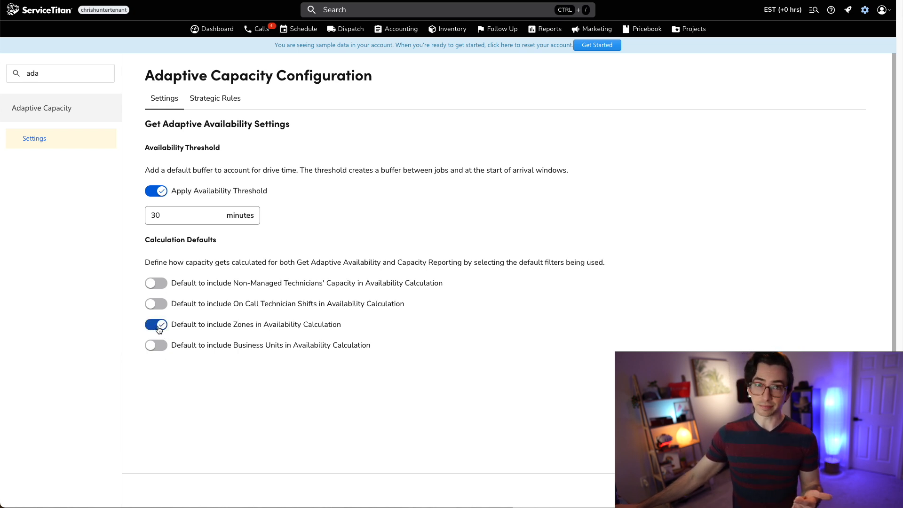
click(158, 326)
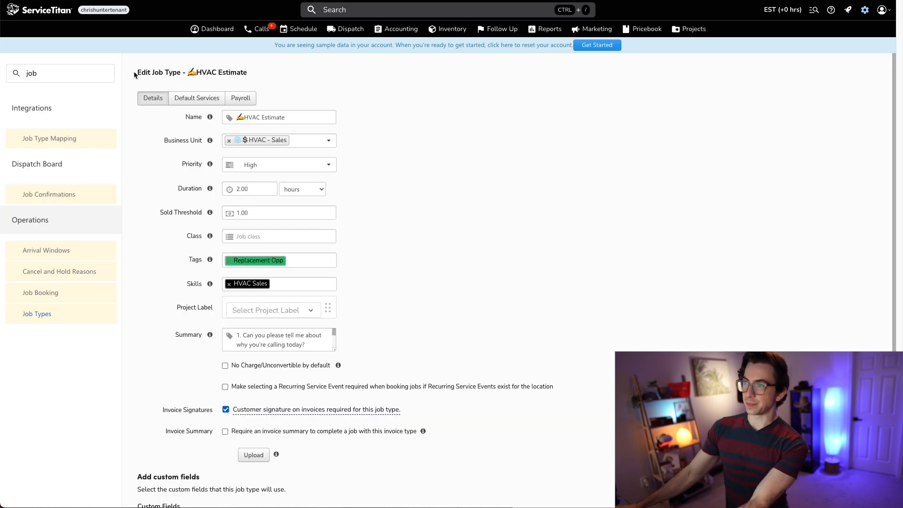
- Examine the Business Units calculation default setting
drag(134, 75, 253, 75)
click(255, 75)
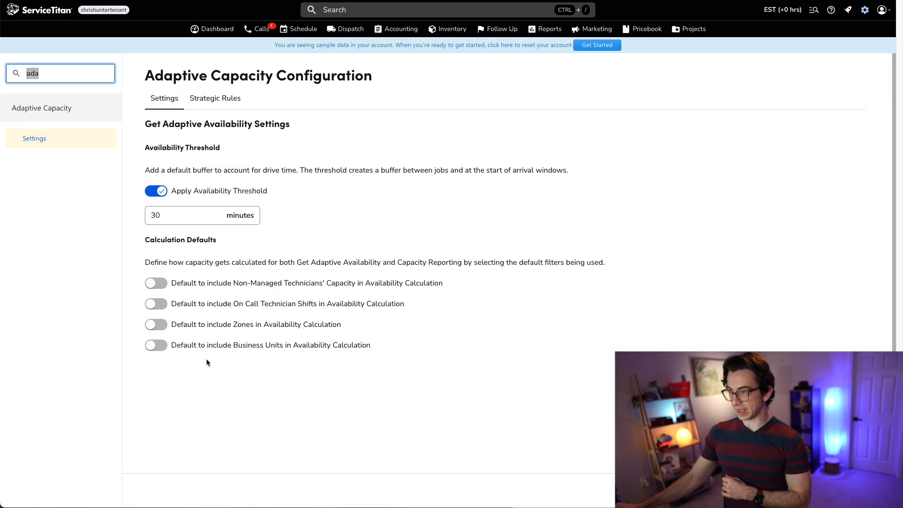
drag(190, 352, 365, 353)
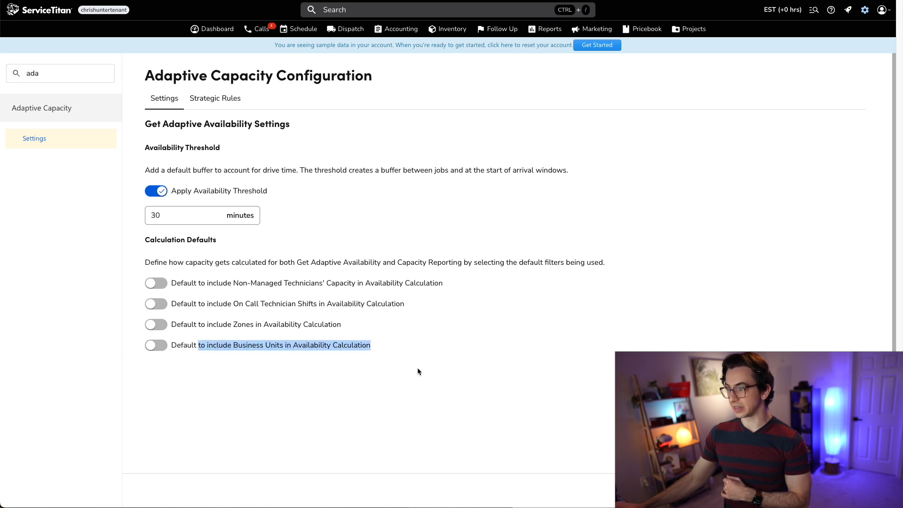
click(314, 390)
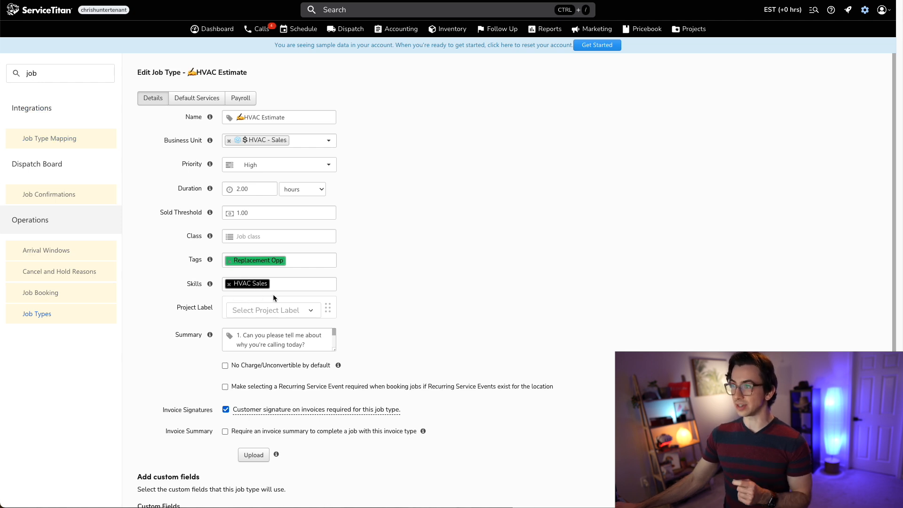
- Review the HVAC Estimate job type's business unit and required skills
drag(247, 73, 188, 72)
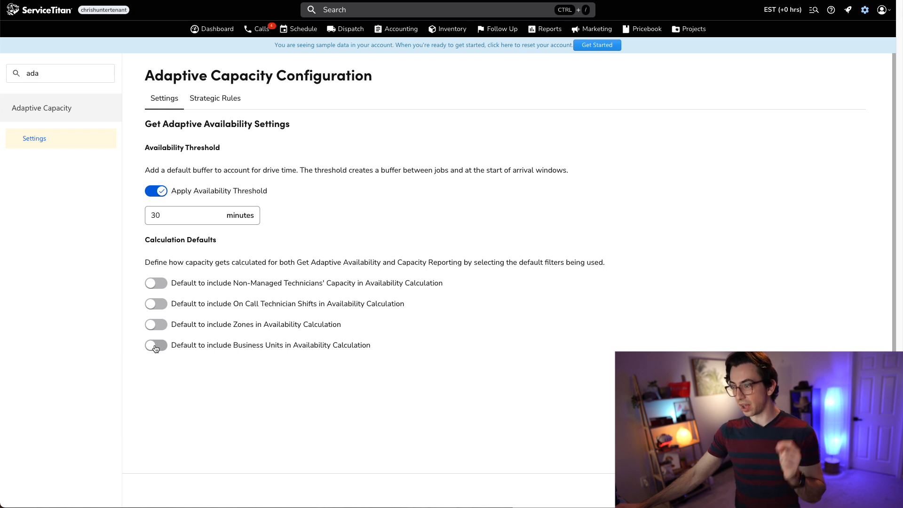
click(155, 344)
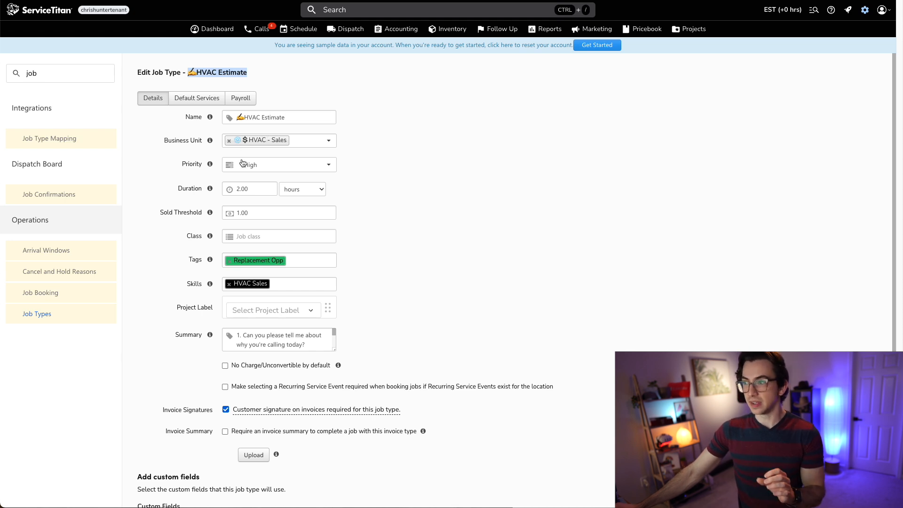
drag(148, 74, 211, 73)
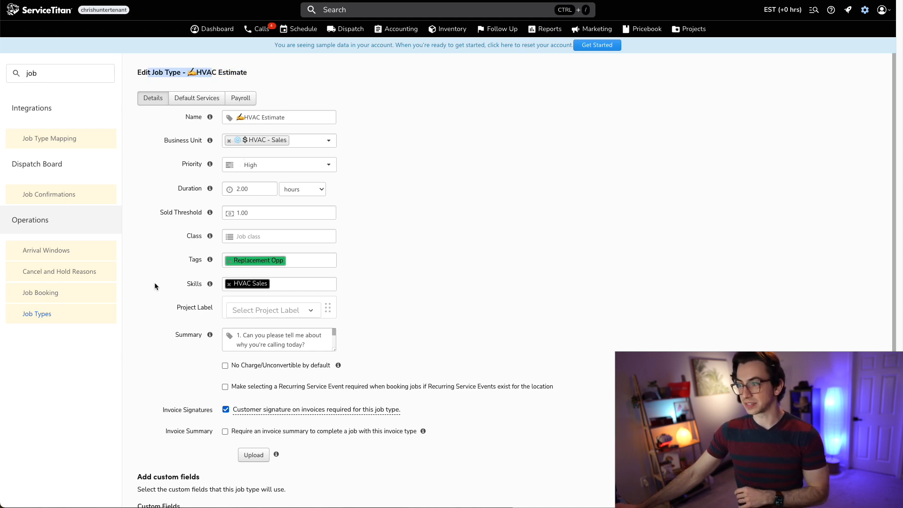
click(171, 288)
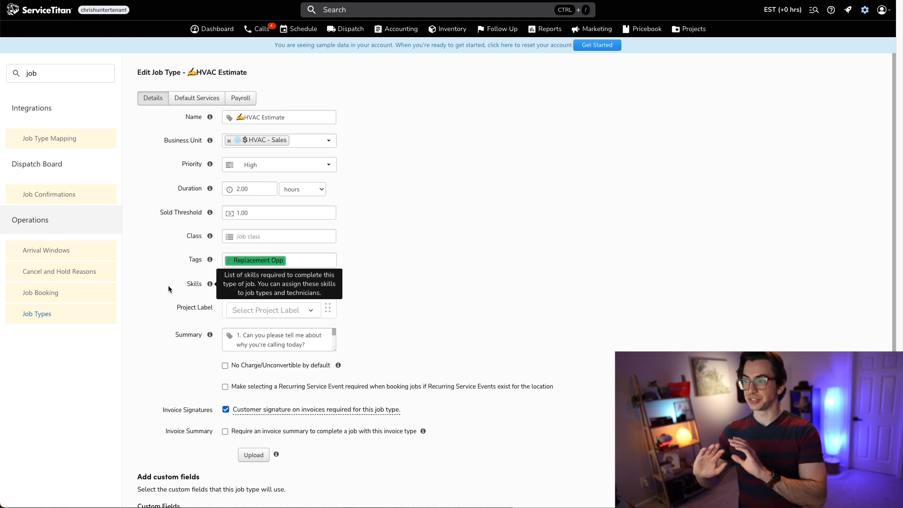